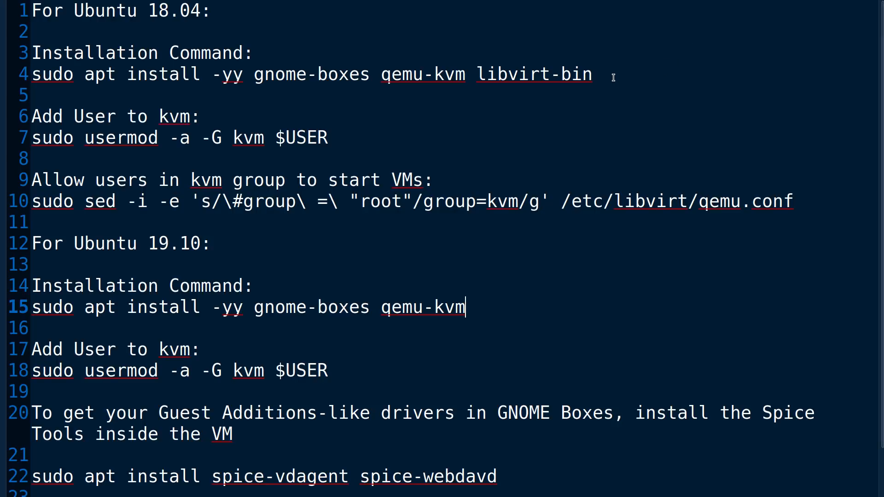
drag(613, 78, 257, 81)
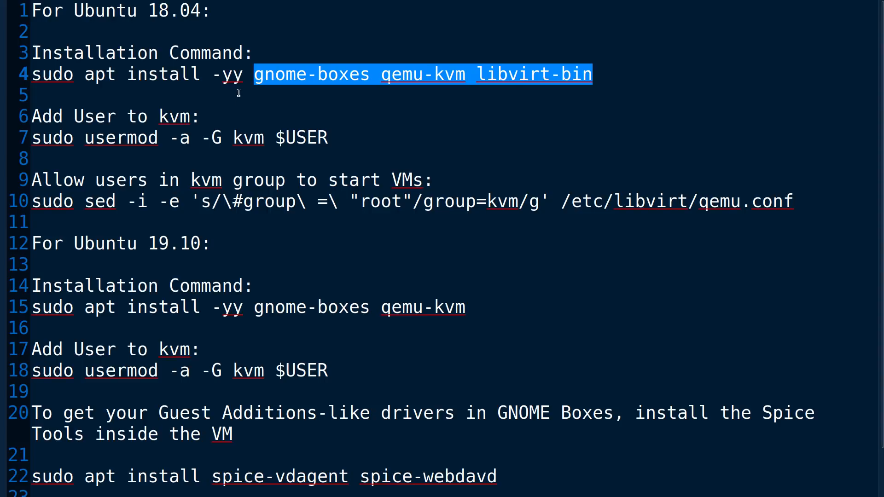
click(238, 92)
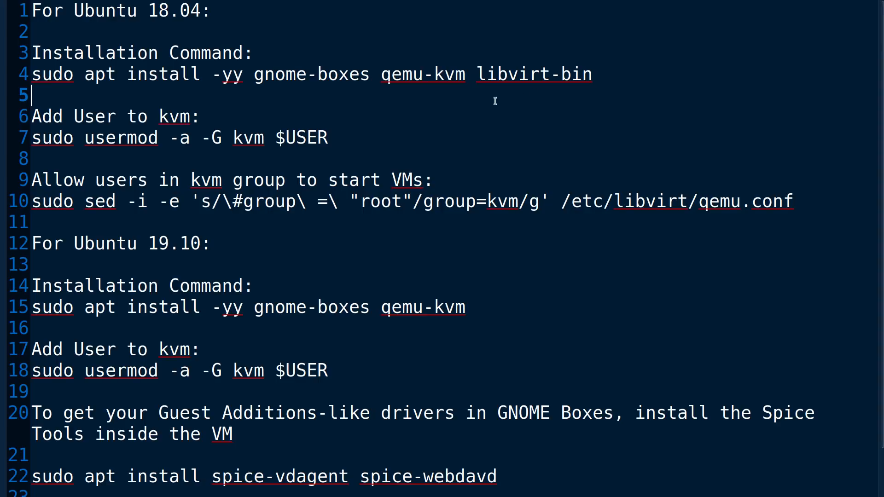
drag(368, 137, 1, 145)
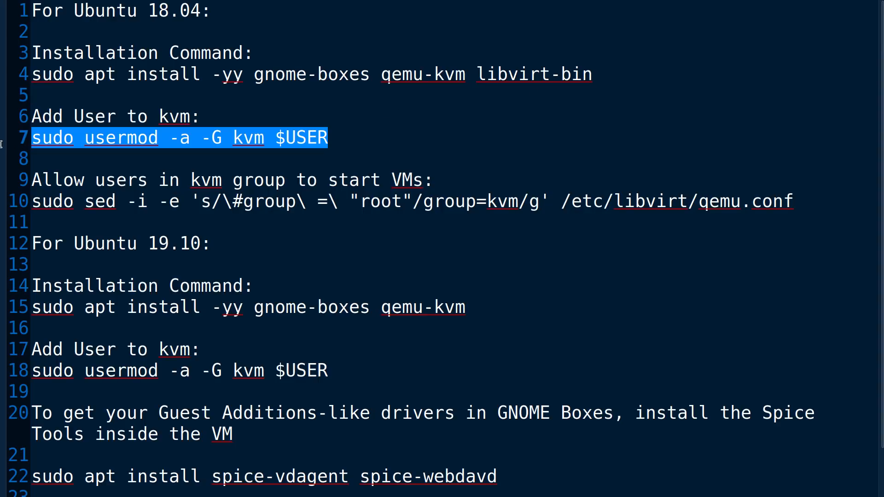
click(352, 141)
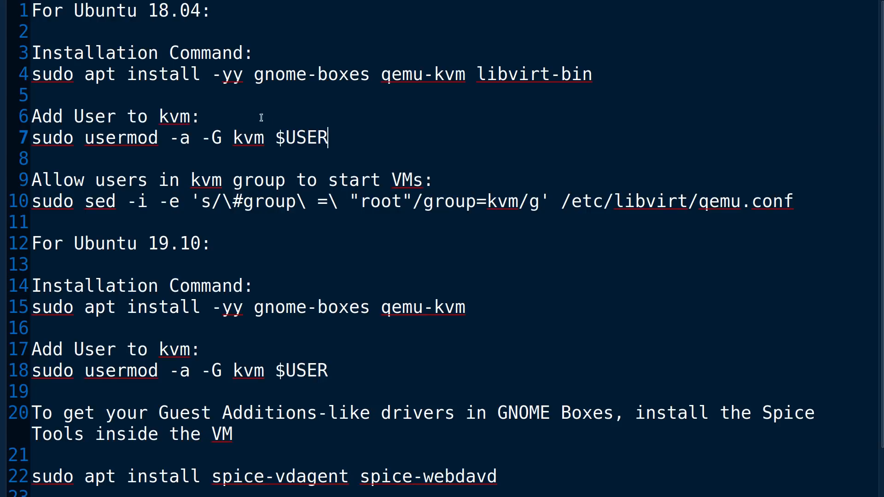
double_click(151, 139)
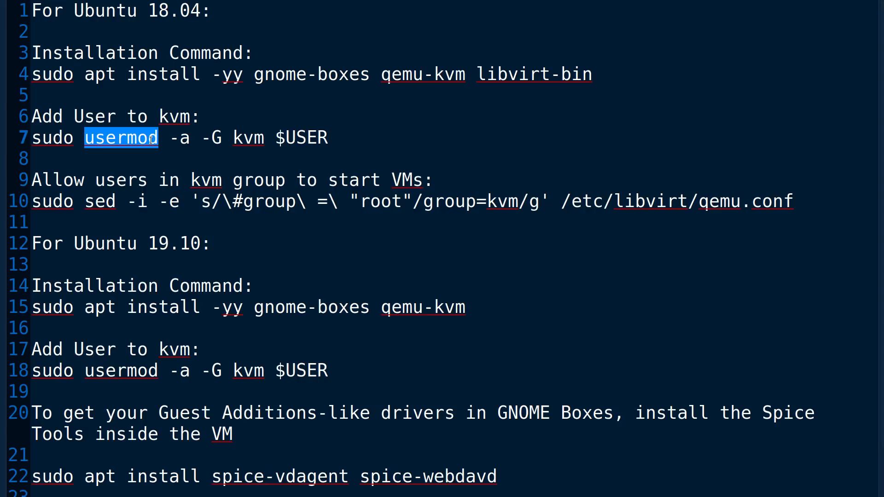
click(342, 134)
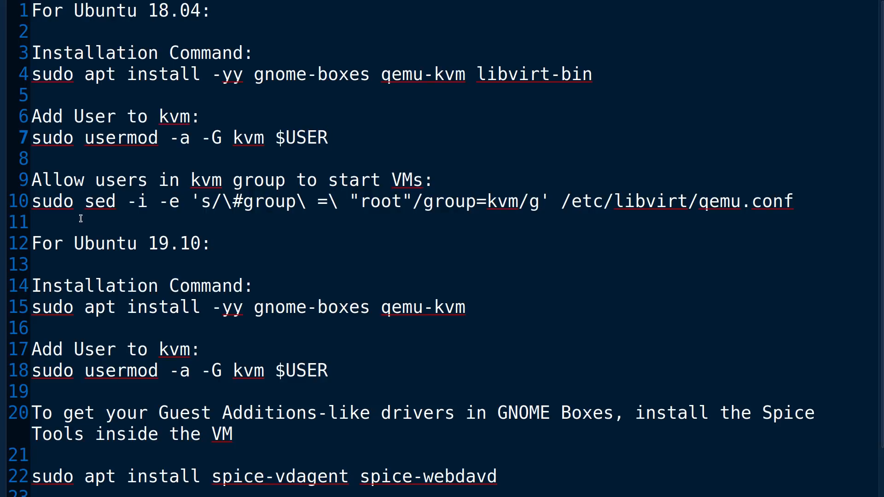
click(748, 206)
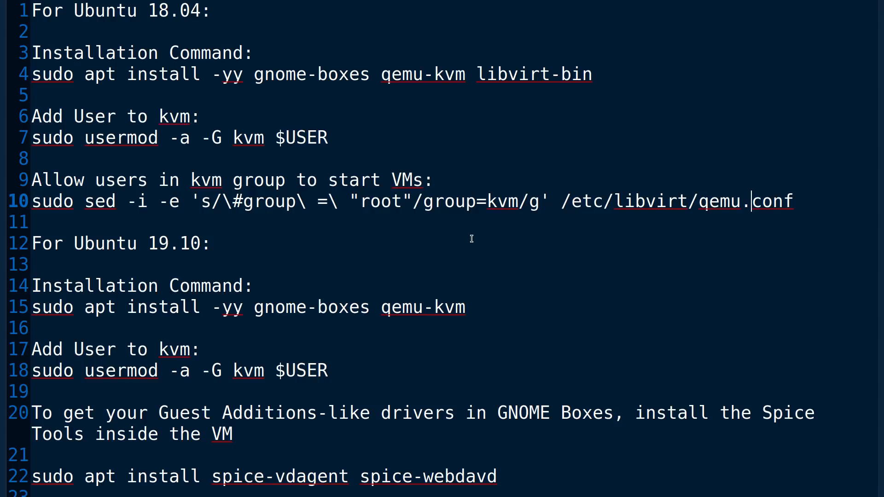
click(479, 81)
drag(479, 81, 582, 81)
click(518, 314)
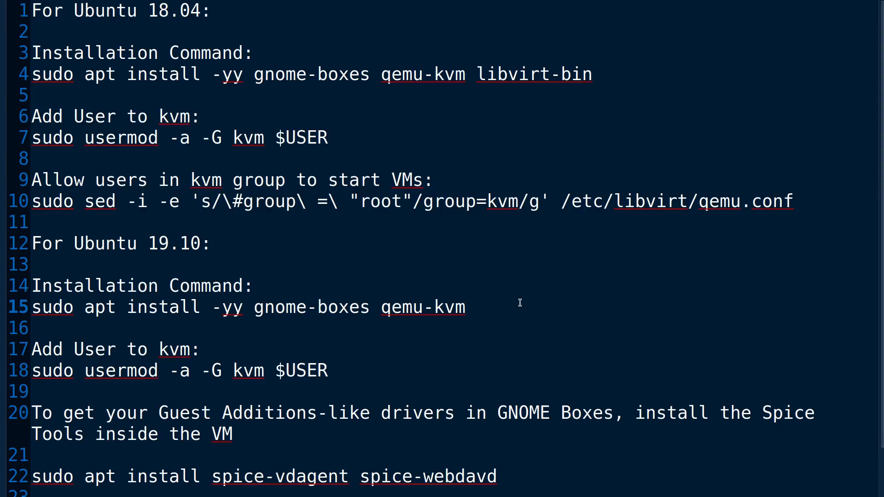
click(349, 372)
Highlight the spice-vdagent and spice-webdavd package names on line 22, then deselect them
drag(211, 476, 359, 477)
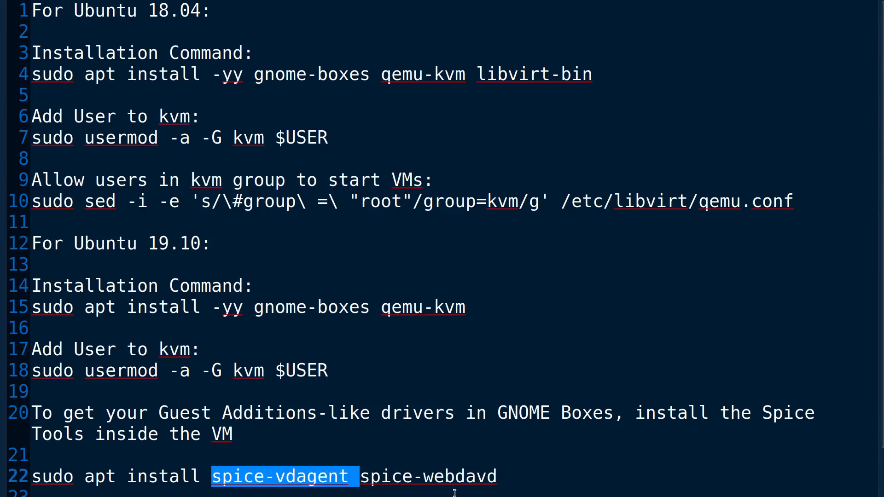
drag(454, 493, 504, 491)
click(494, 437)
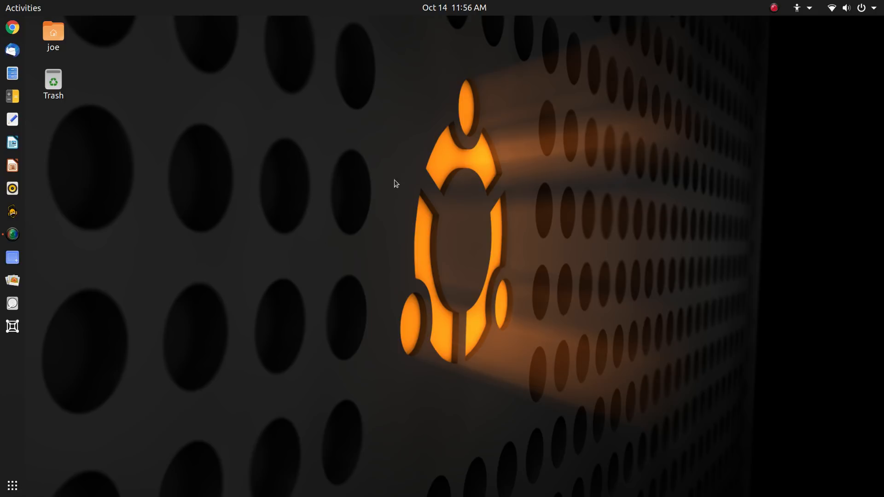
Open and dismiss the calendar panel, then launch GNOME Boxes from the dock
click(481, 7)
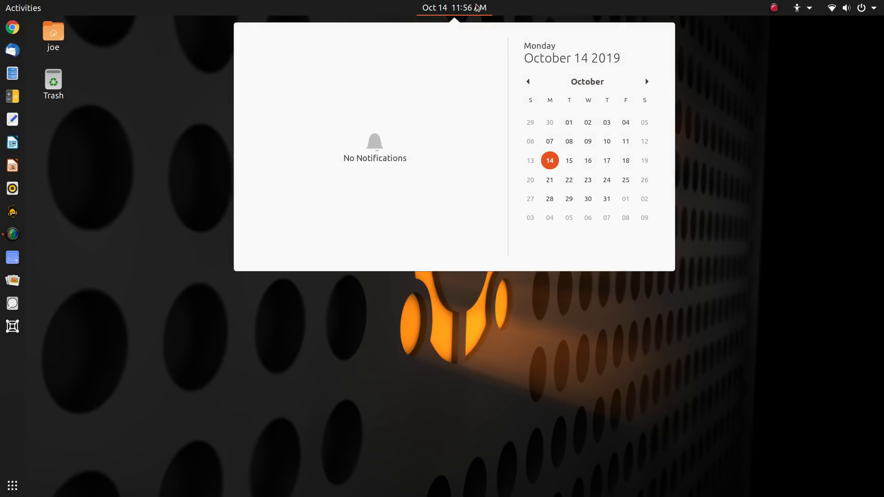
click(702, 78)
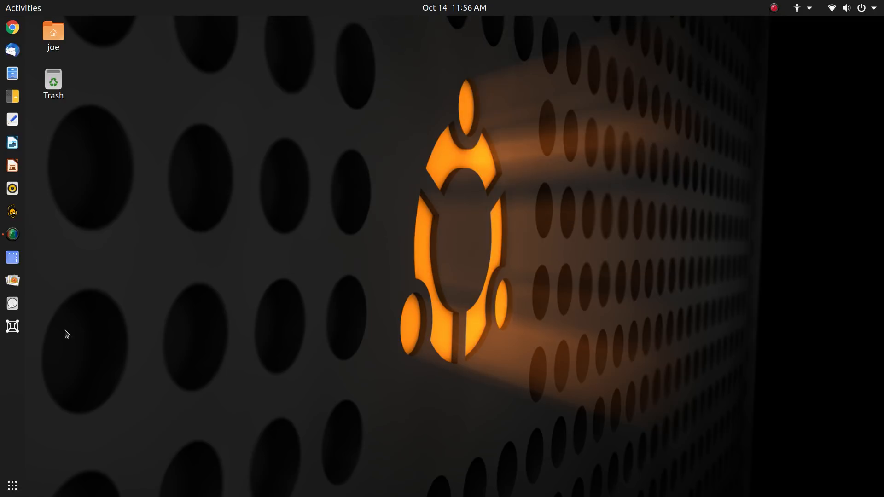
click(11, 331)
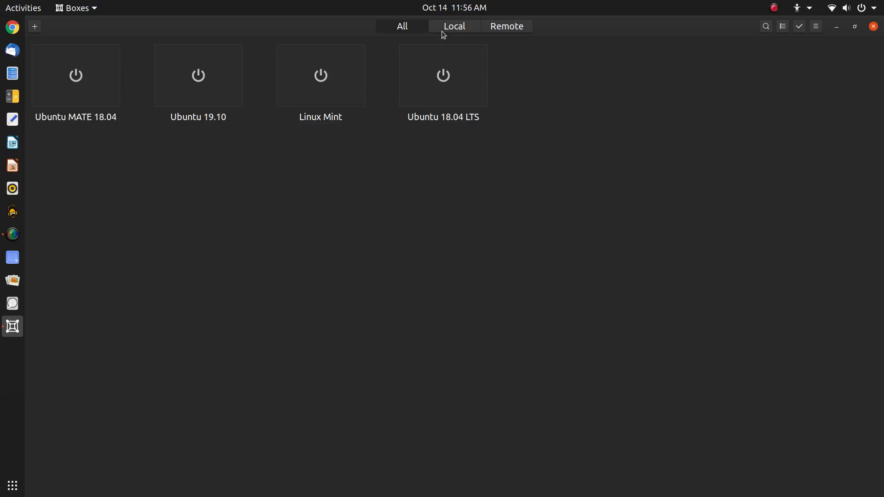
Filter the box list to Local, then Remote, then back to All
click(457, 27)
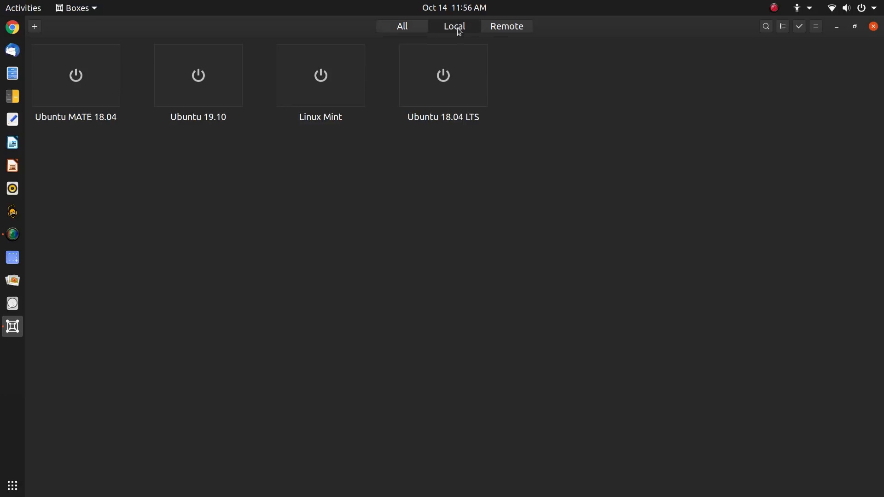
click(518, 27)
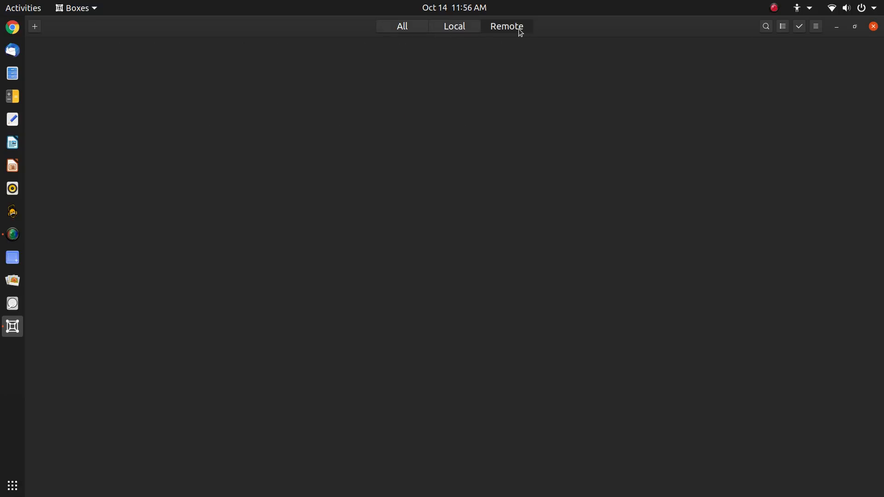
click(401, 34)
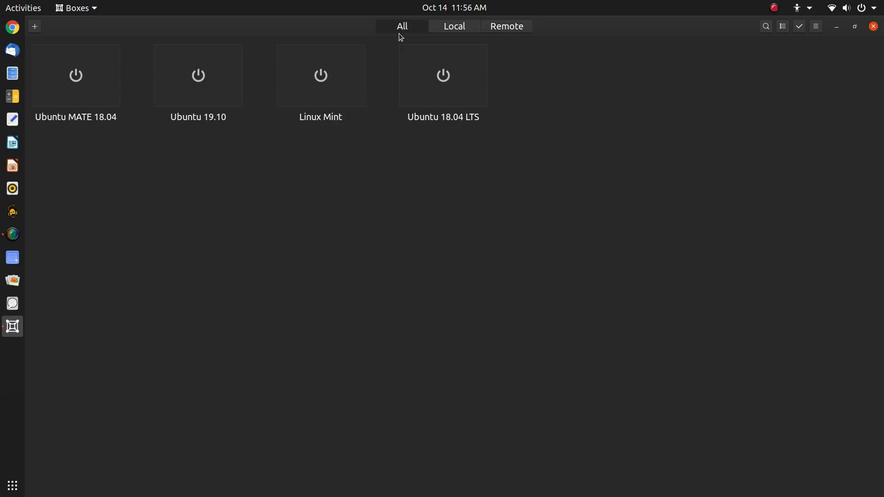
Cancel the Connect to a Remote Computer dialog, then choose Create a Virtual Machine instead
click(34, 29)
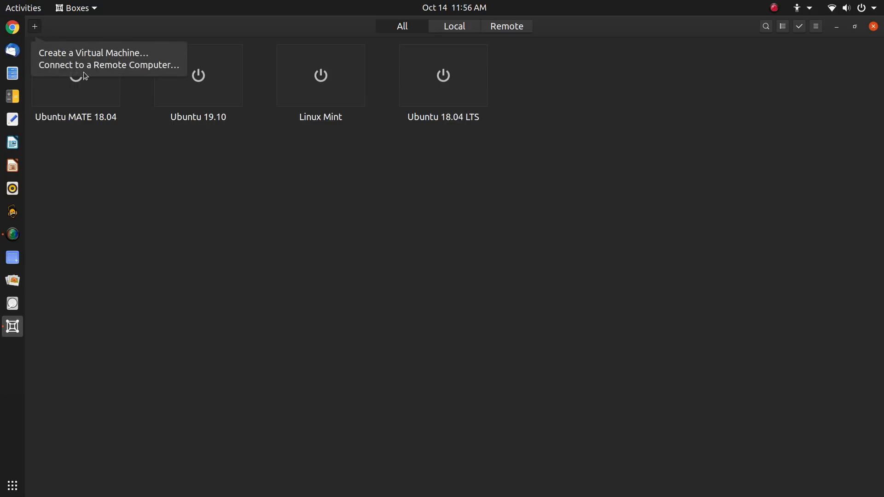
click(128, 68)
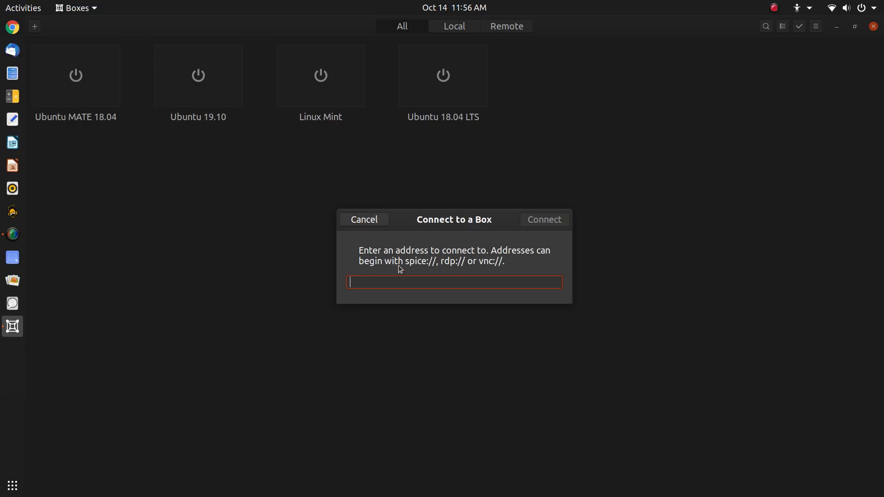
click(373, 220)
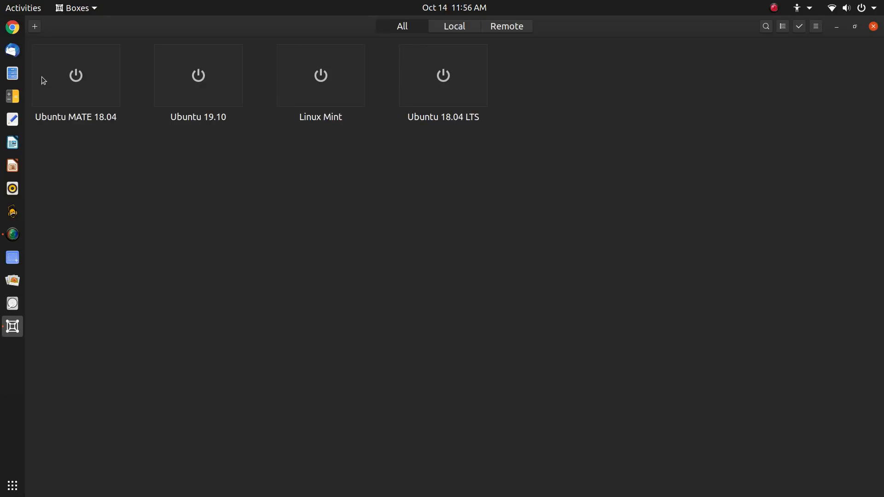
click(35, 27)
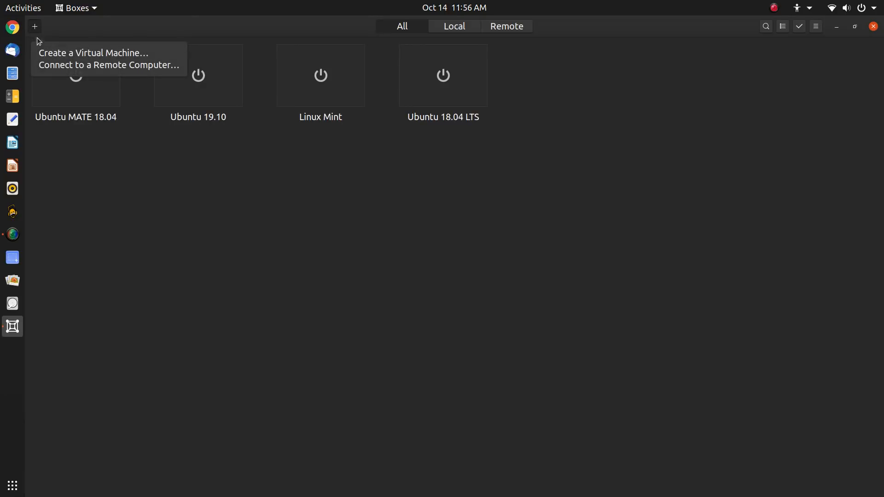
click(69, 54)
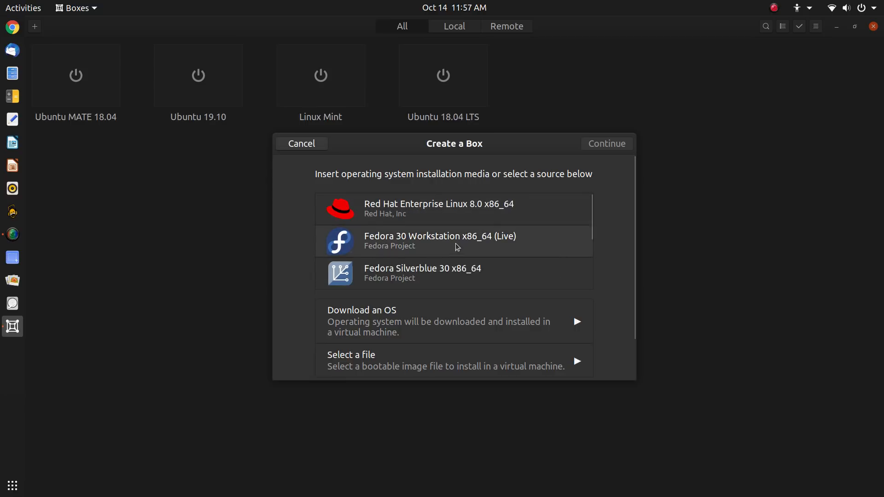
scroll(458, 248, down, 2)
scroll(457, 247, down, 2)
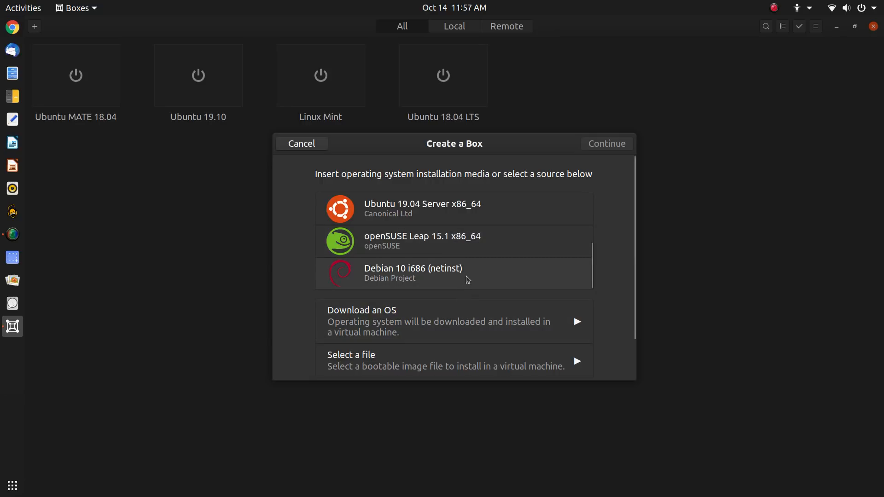
click(460, 317)
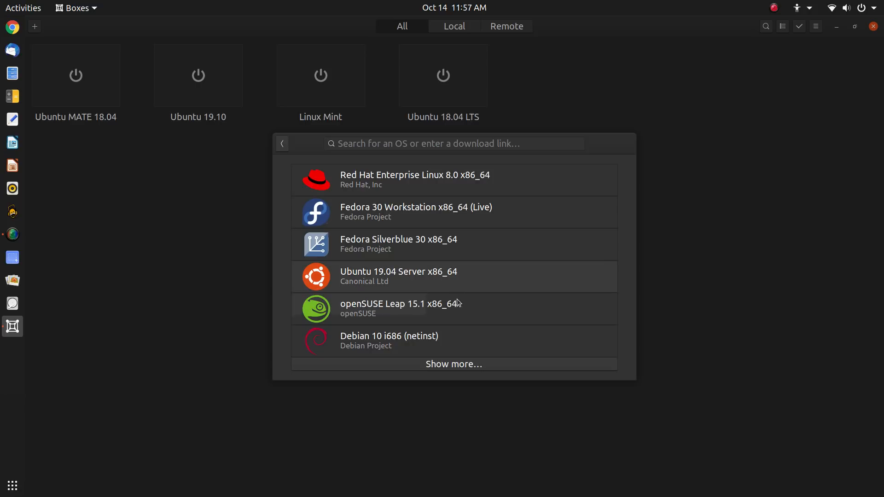
click(476, 366)
scroll(474, 258, down, 1)
scroll(476, 263, down, 5)
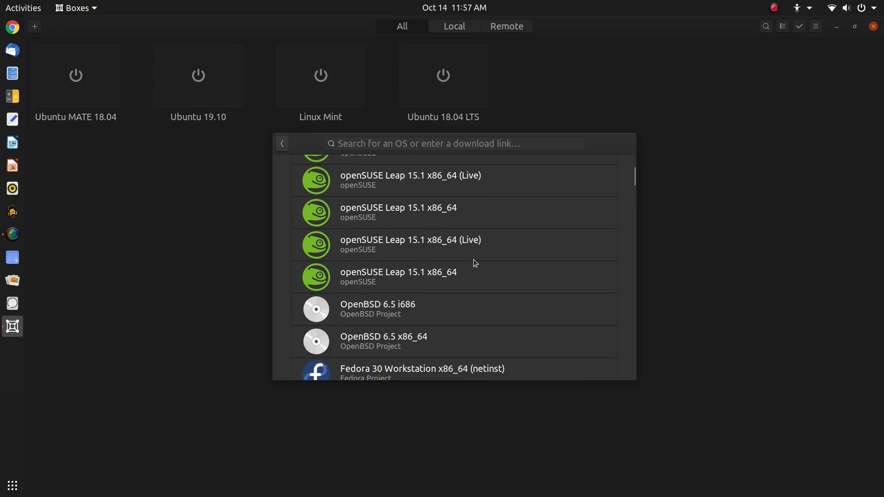
scroll(478, 237, down, 10)
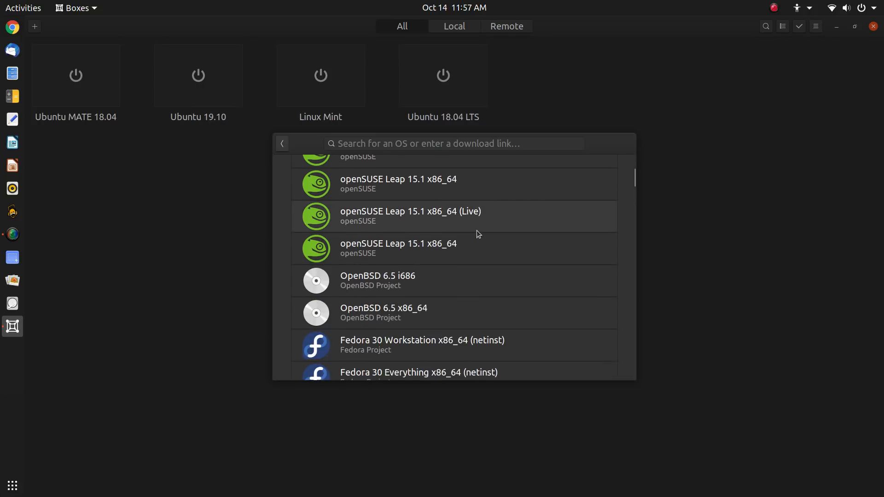
scroll(477, 230, up, 3)
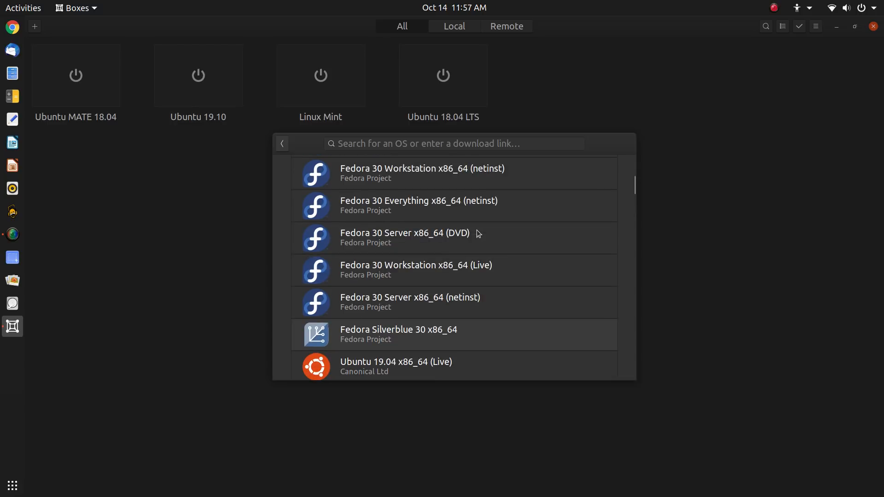
scroll(477, 231, down, 6)
scroll(477, 230, up, 3)
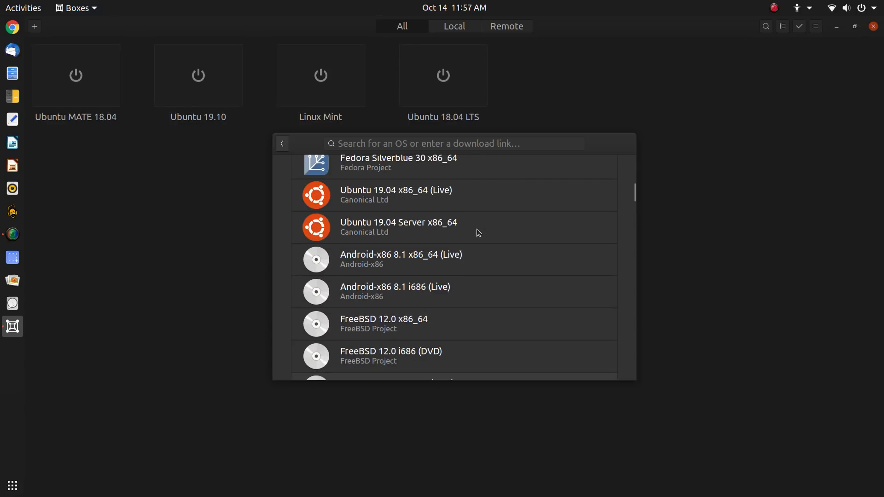
scroll(476, 229, down, 15)
scroll(477, 228, down, 10)
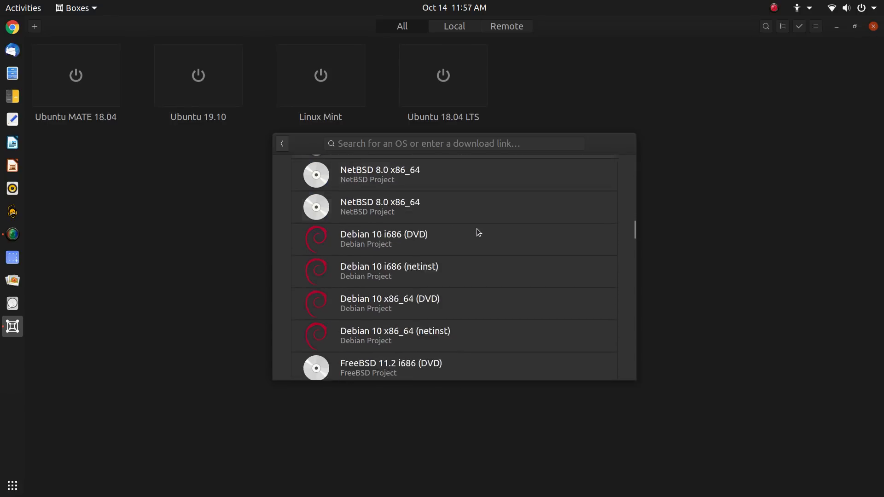
click(284, 145)
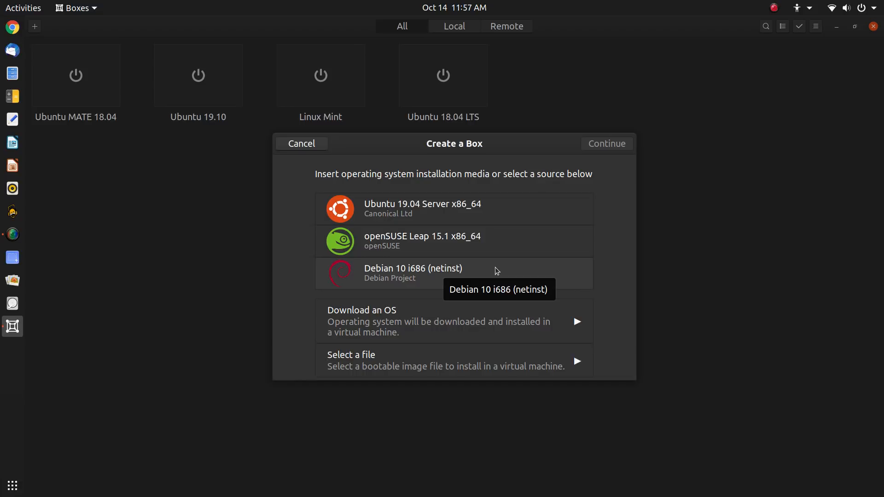
Pick the ubuntu-18.04 desktop ISO from Downloads/ISO as the install source
click(497, 370)
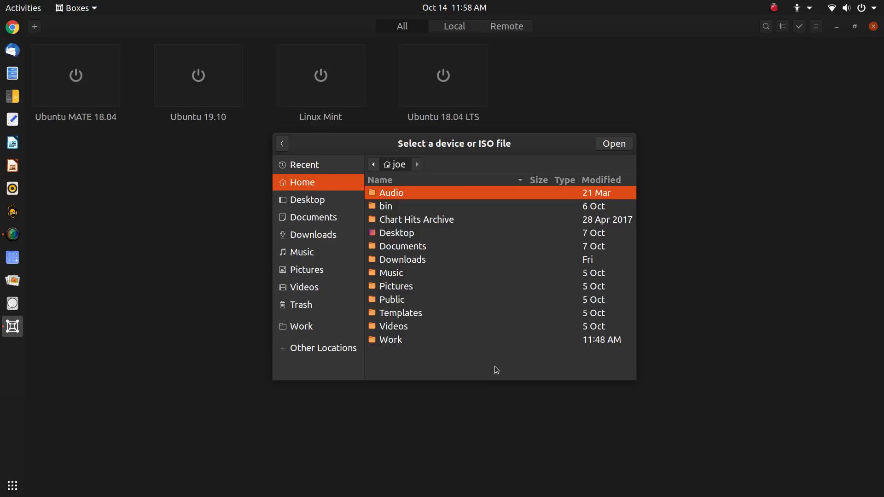
click(441, 247)
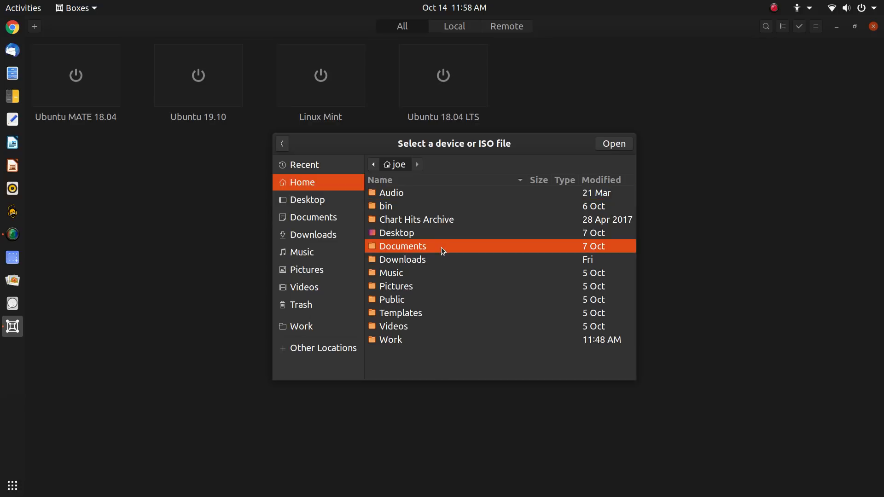
double_click(441, 247)
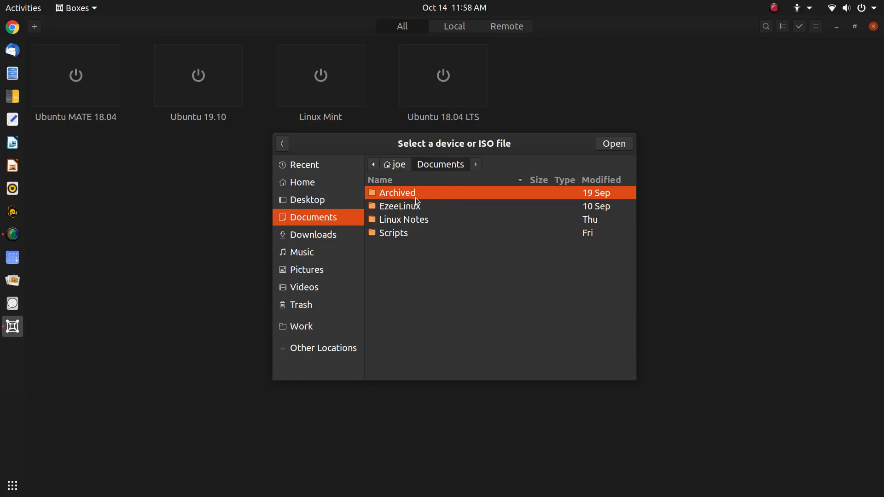
click(396, 165)
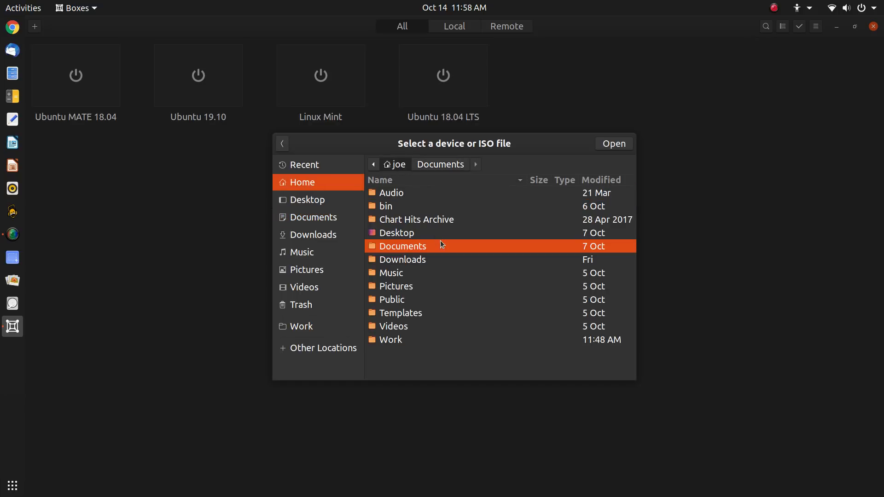
double_click(432, 258)
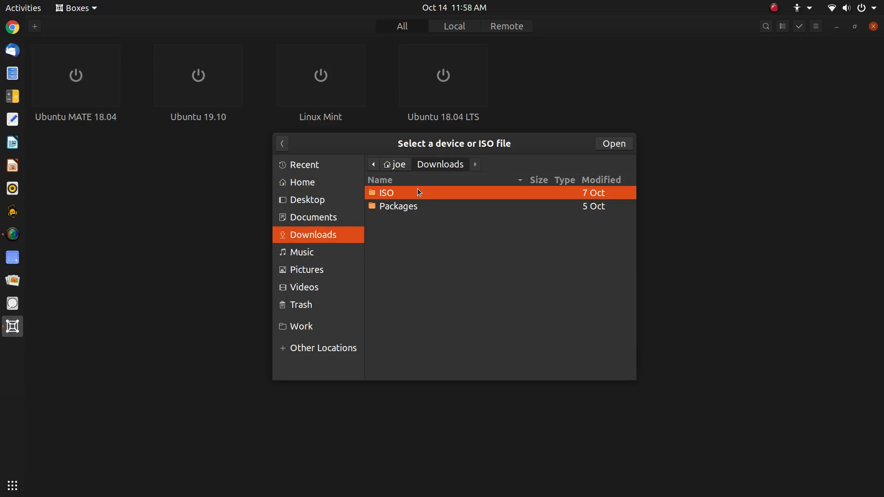
double_click(421, 195)
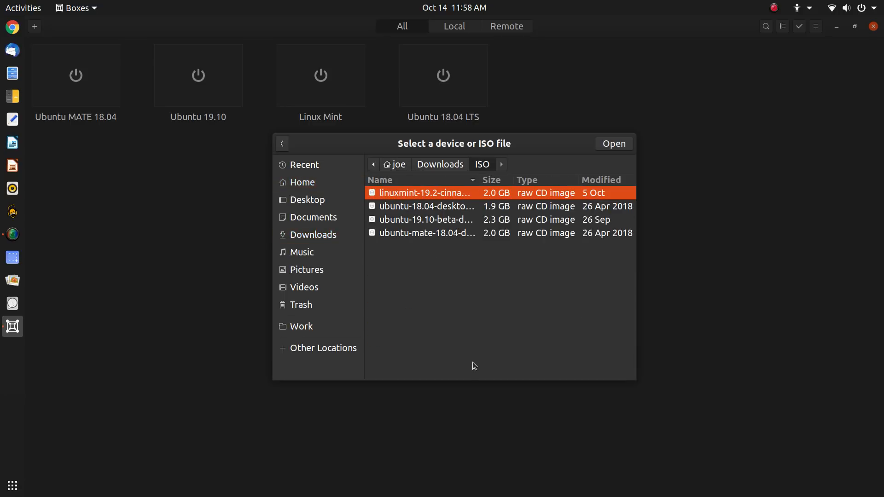
double_click(441, 208)
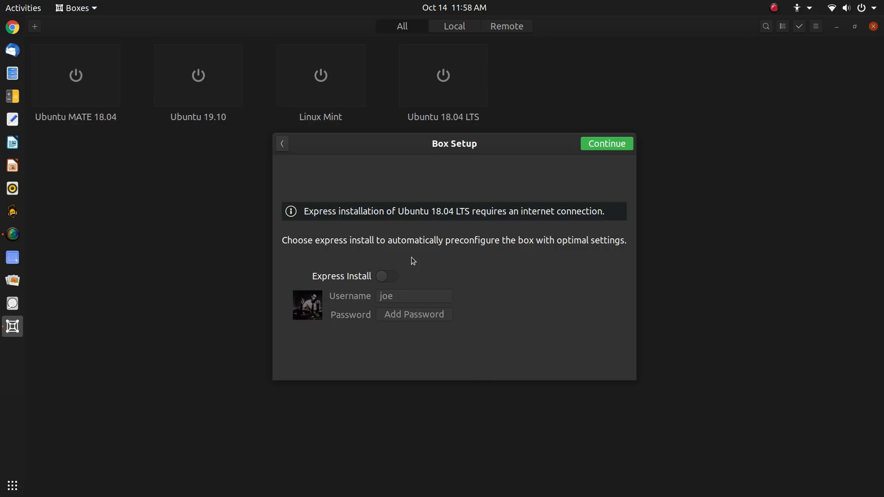
Leave Express Install off for the Ubuntu 18.04 LTS box and continue to Review
click(384, 279)
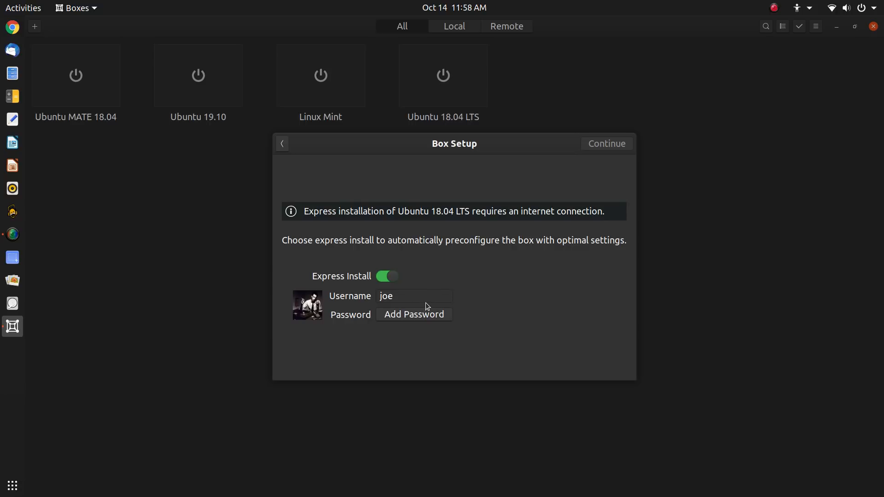
click(388, 277)
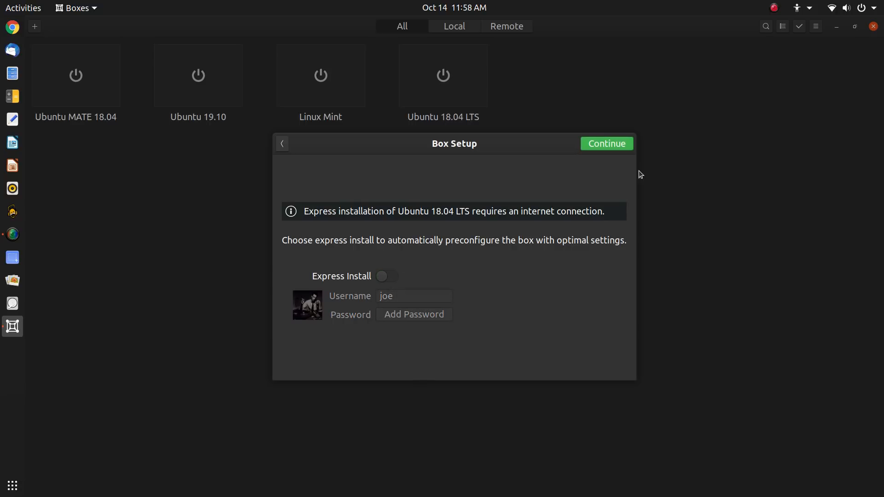
click(617, 145)
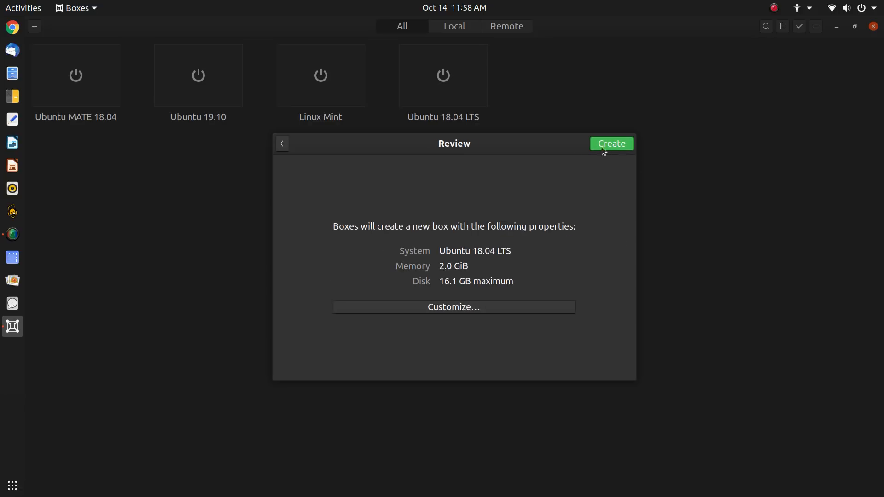
Raise the box's memory from 2.0 GiB to 4.0 GiB under Customize and return to Review
click(470, 312)
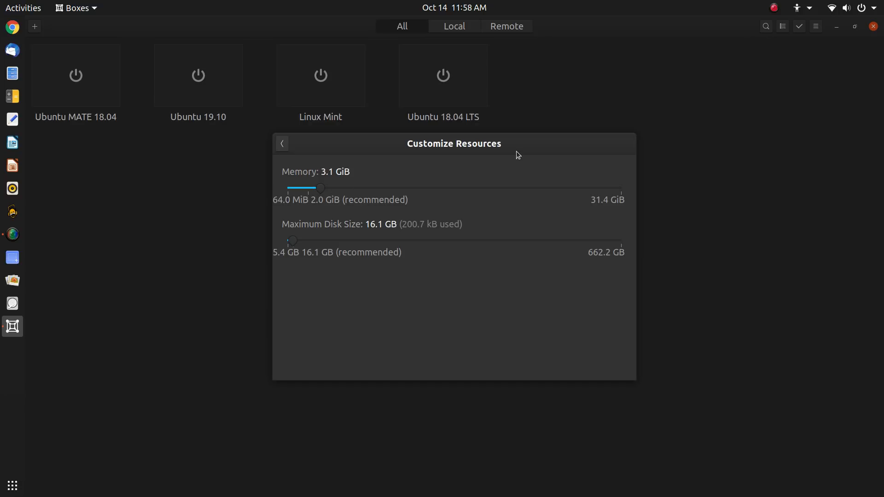
key(Right)
key(Right)
key(Right)
key(Right)
key(Right)
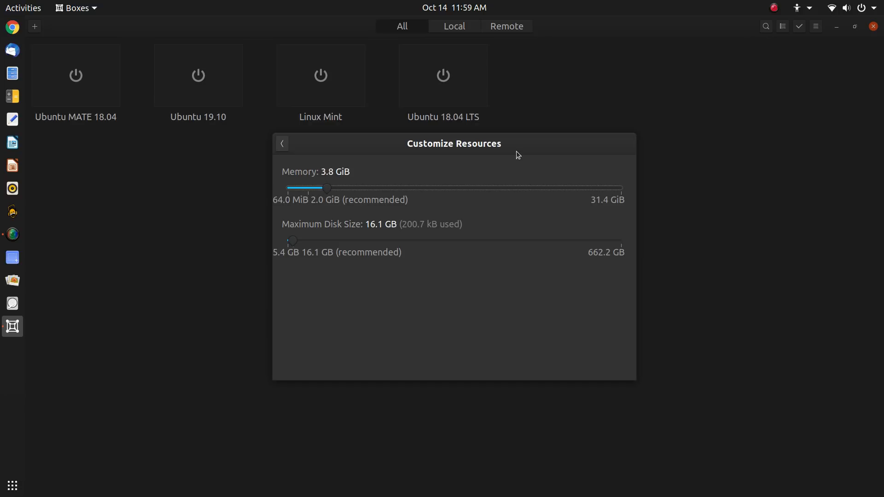
key(Left)
click(283, 144)
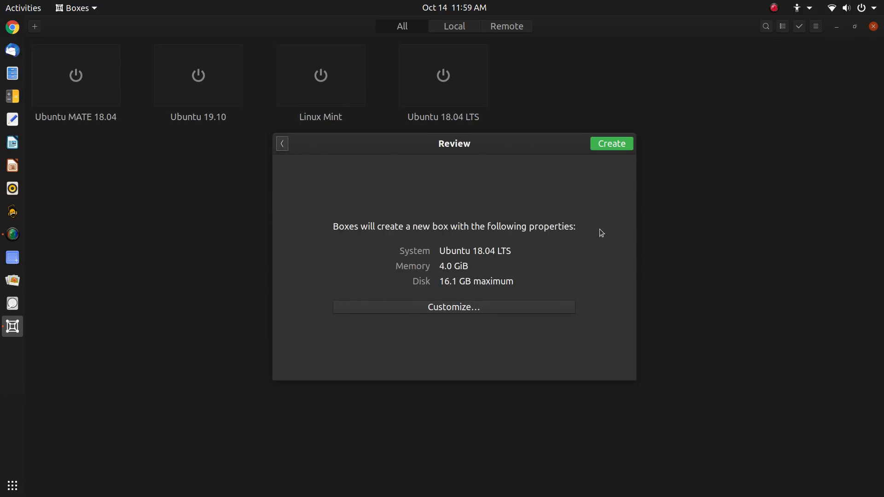
Create the 4.0 GiB Ubuntu 18.04 LTS box and boot it to the SeaBIOS screen
click(611, 144)
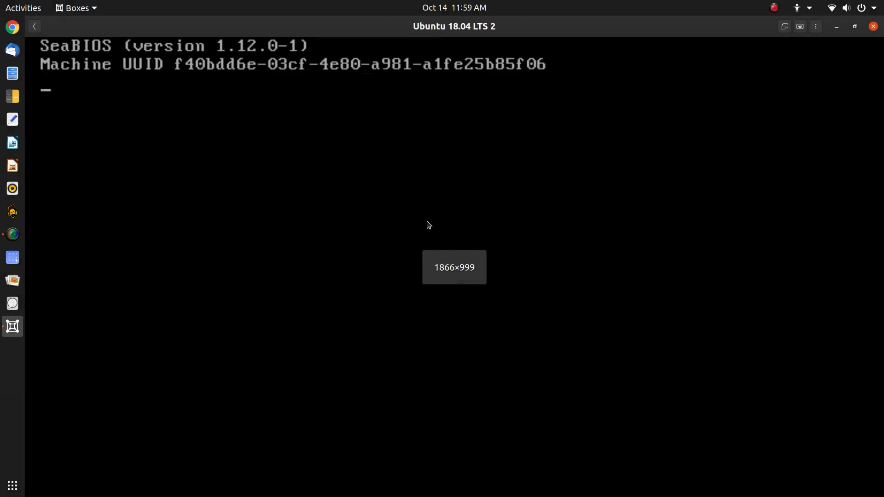
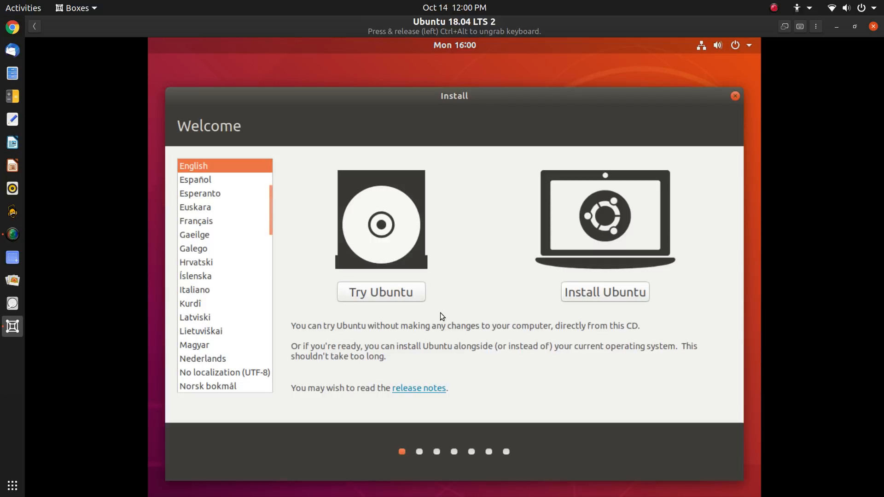
Choose Try Ubuntu on the installer's Welcome screen to start the live session
click(404, 294)
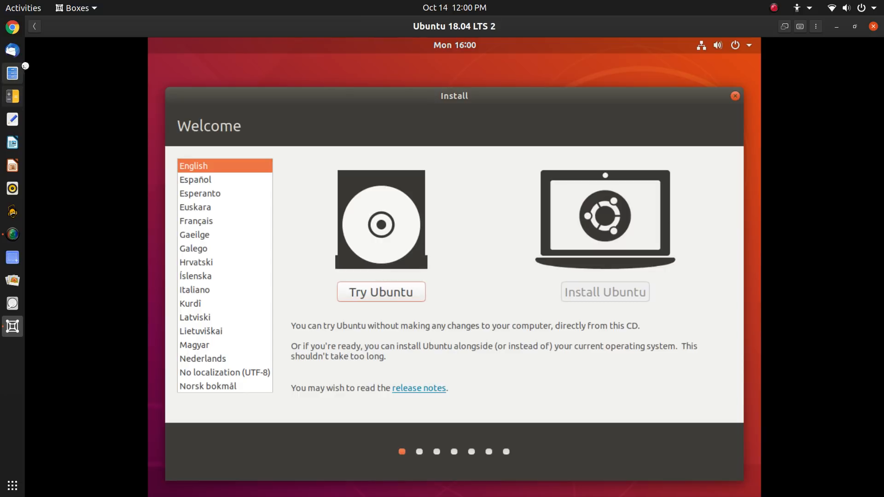
Boot the Linux Mint box, submit the login password, and return to the collection
click(35, 26)
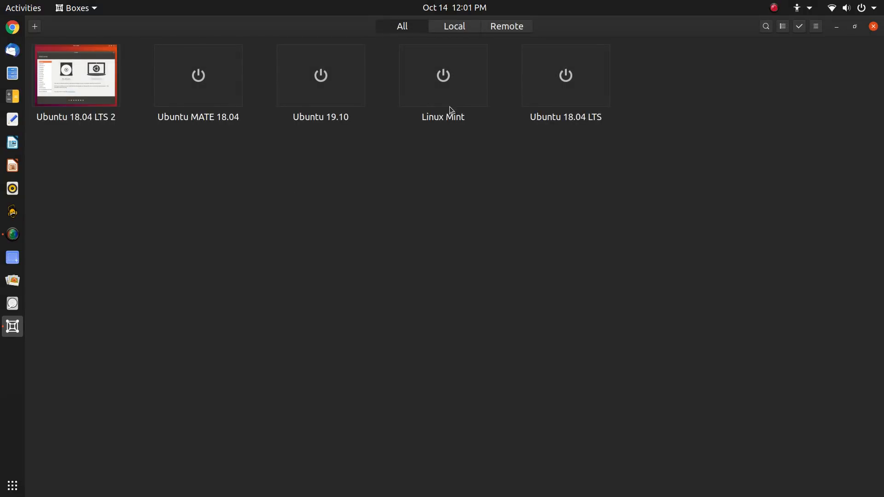
click(449, 84)
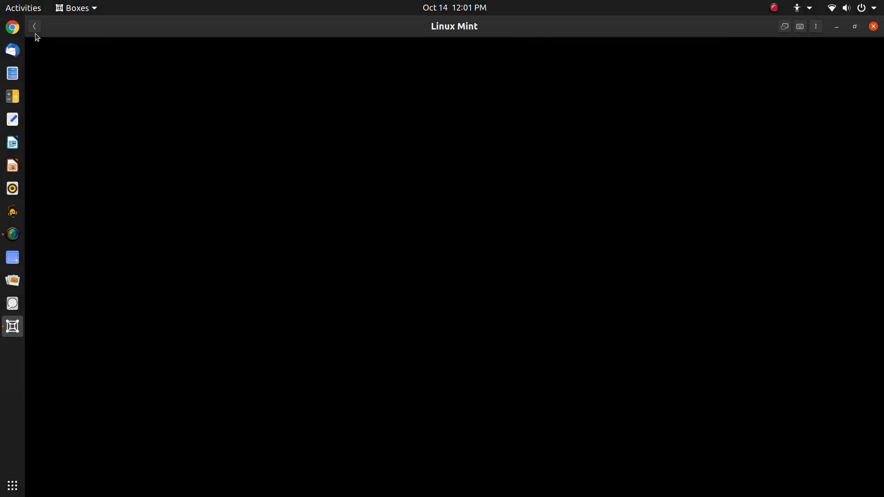
click(34, 27)
click(69, 85)
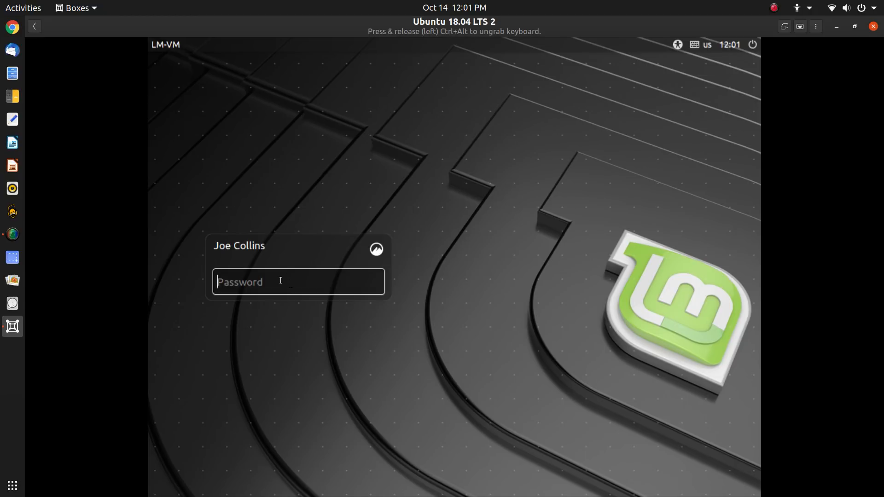
text(•••••••••)
key(Return)
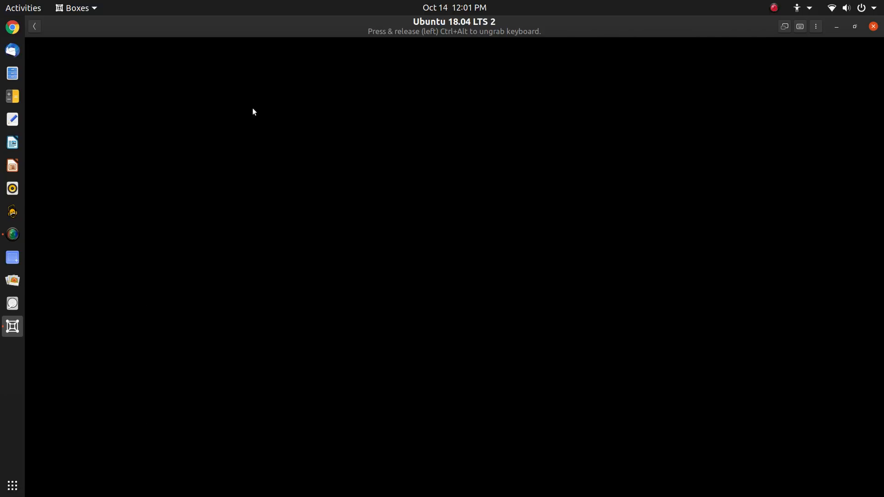
click(31, 31)
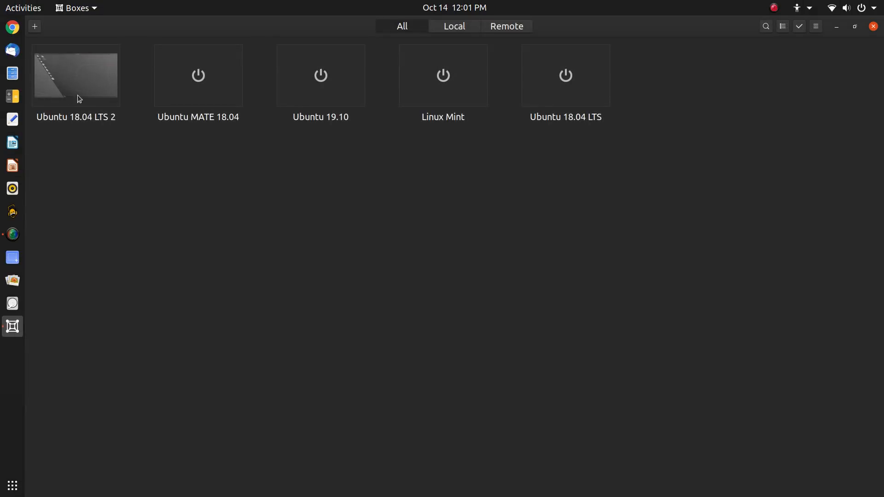
View the Ubuntu 18.04 LTS 2 live desktop, switching fullscreen on and back off
click(76, 82)
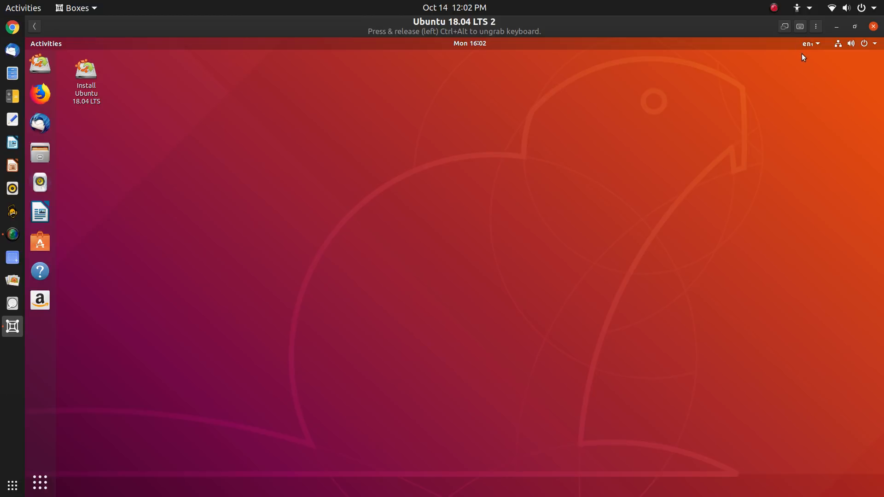
click(785, 26)
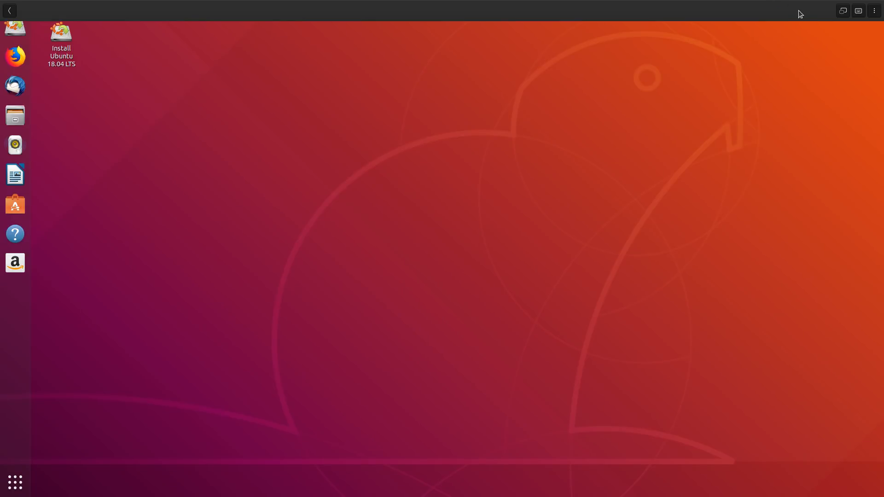
mouse_move(811, 2)
click(841, 9)
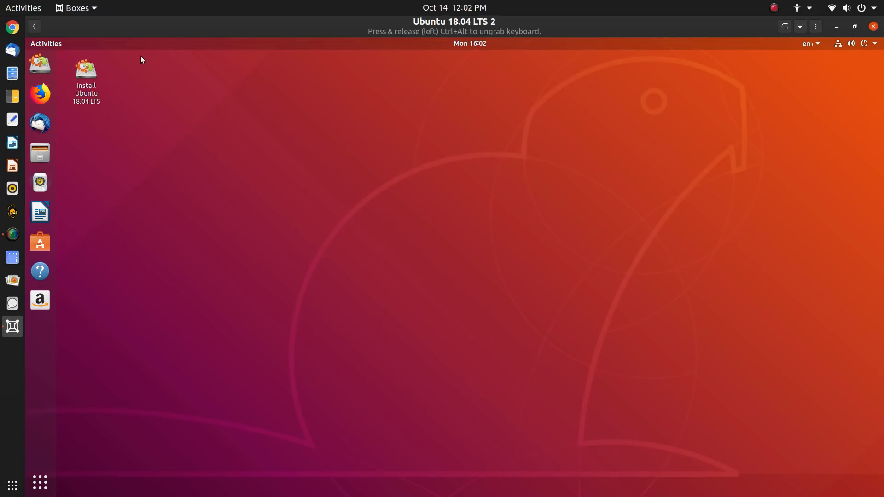
click(31, 29)
Open the Linux Mint desktop, dismiss the video-driver notification, and go fullscreen
click(422, 75)
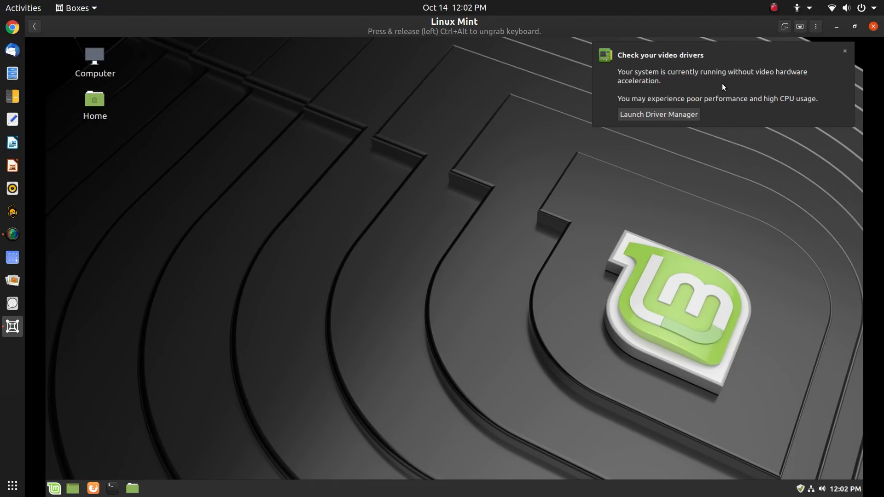
click(722, 86)
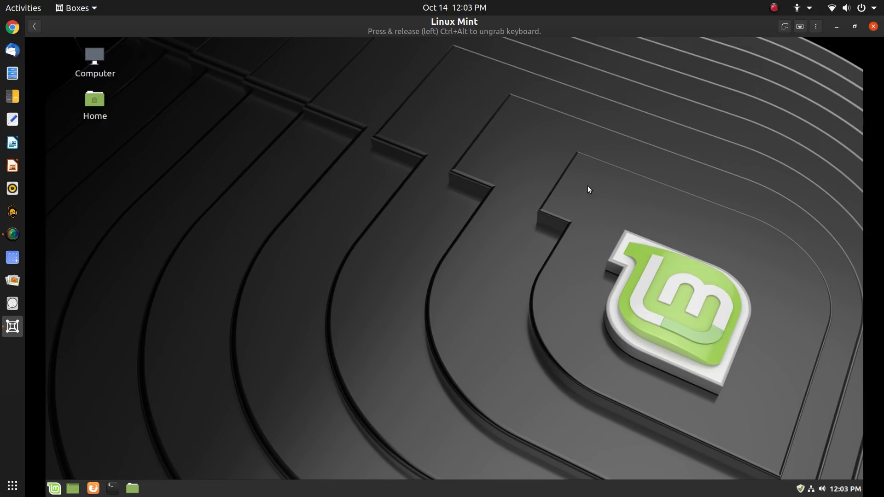
click(787, 27)
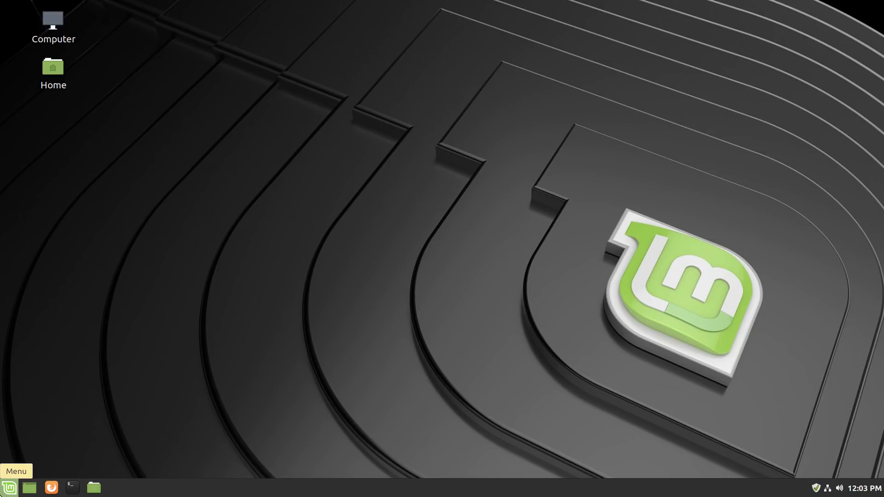
Browse the Mint Menu categories, close the menu, and leave fullscreen
click(9, 488)
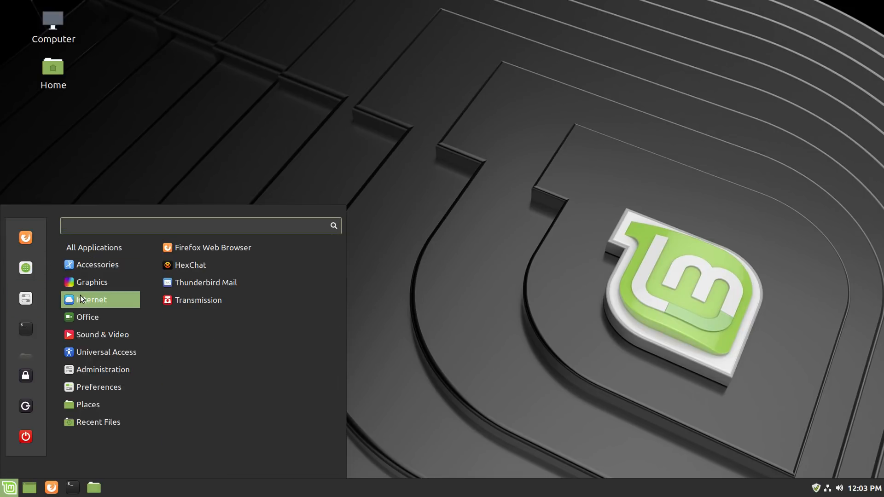
mouse_move(97, 265)
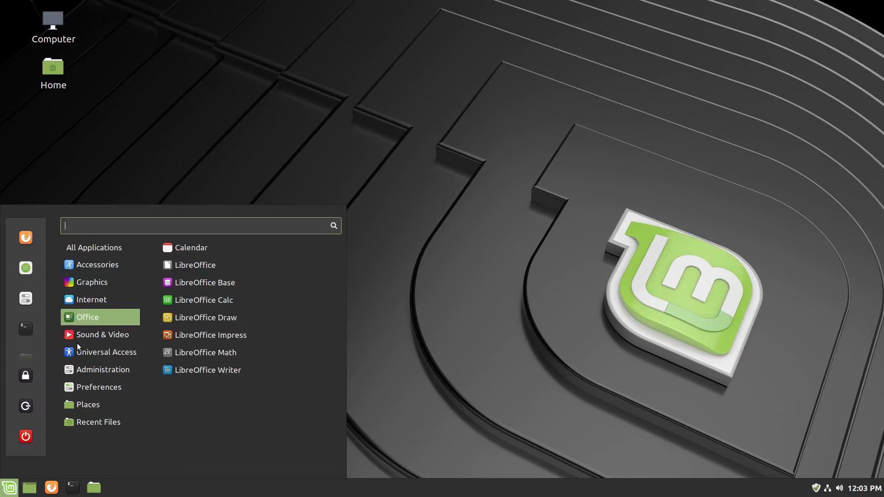
mouse_move(79, 333)
mouse_move(76, 289)
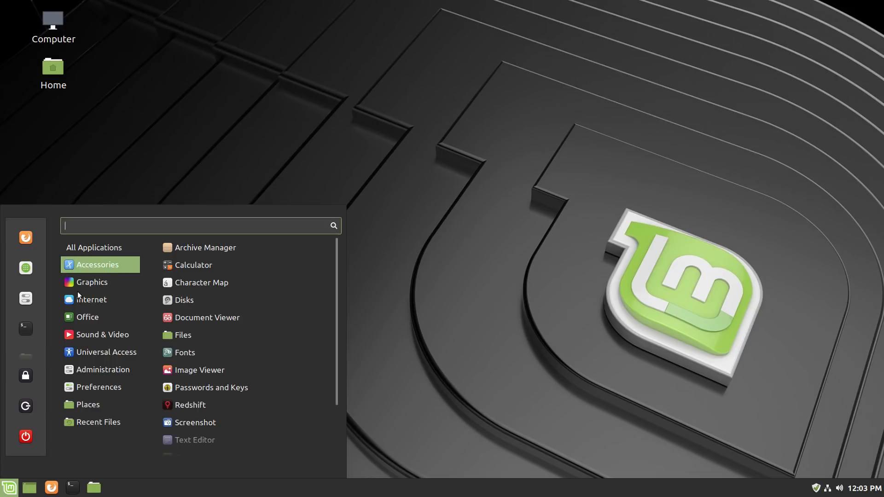
mouse_move(88, 317)
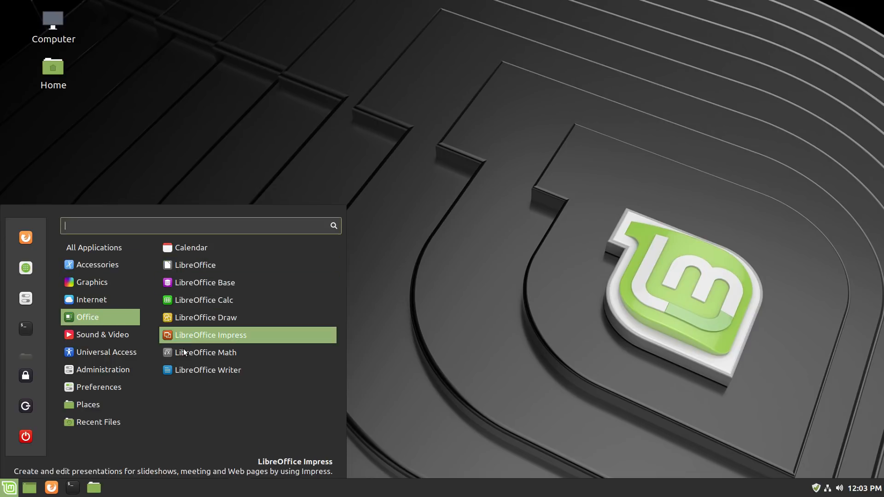
click(187, 150)
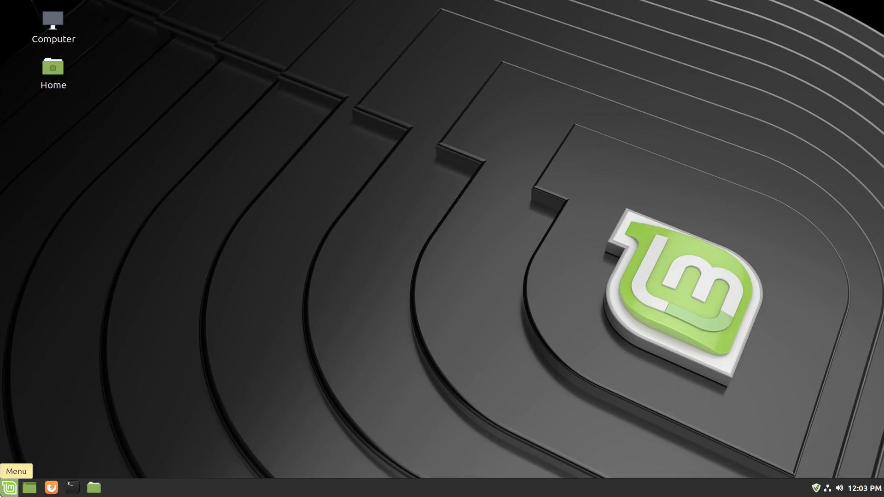
click(2, 492)
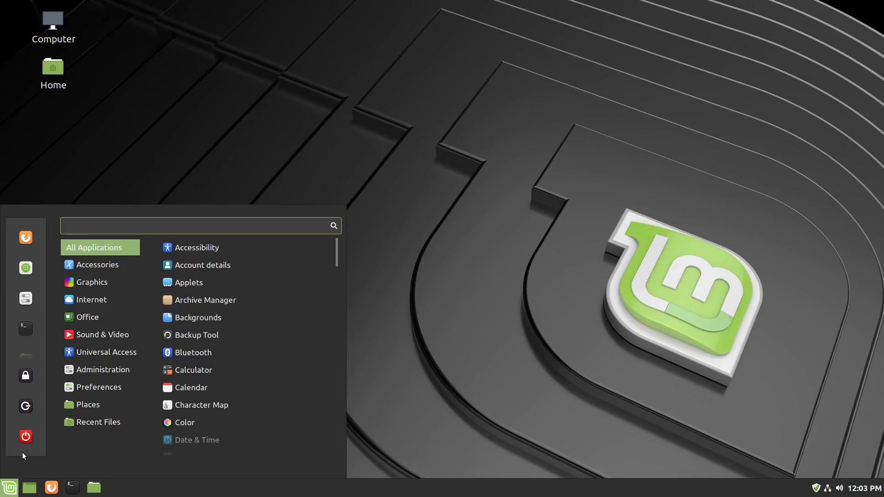
click(315, 134)
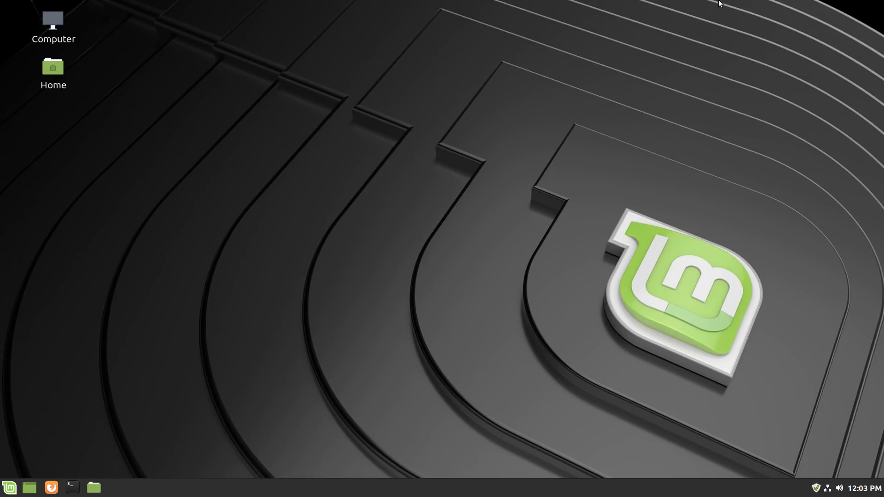
mouse_move(754, 3)
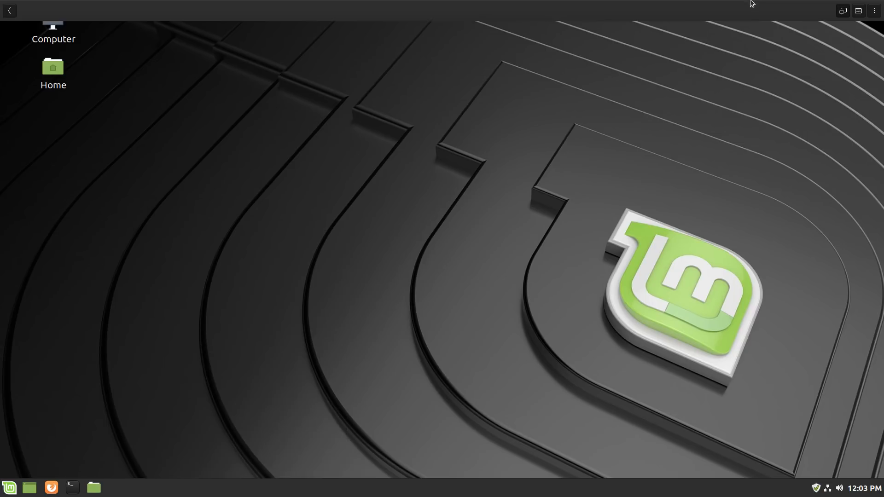
click(844, 11)
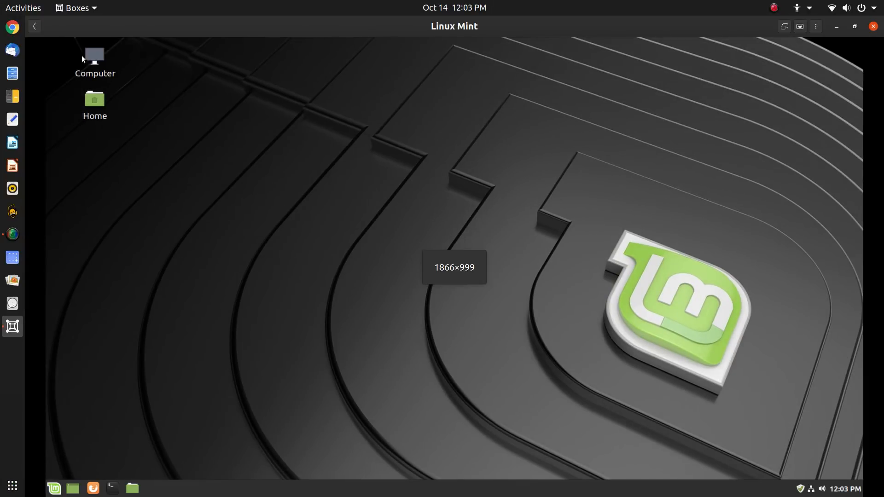
Rename Ubuntu 18.04 LTS 2 to 'Ubuntu 2' and review its System properties (4.0 GiB, 16.1 GB)
click(34, 27)
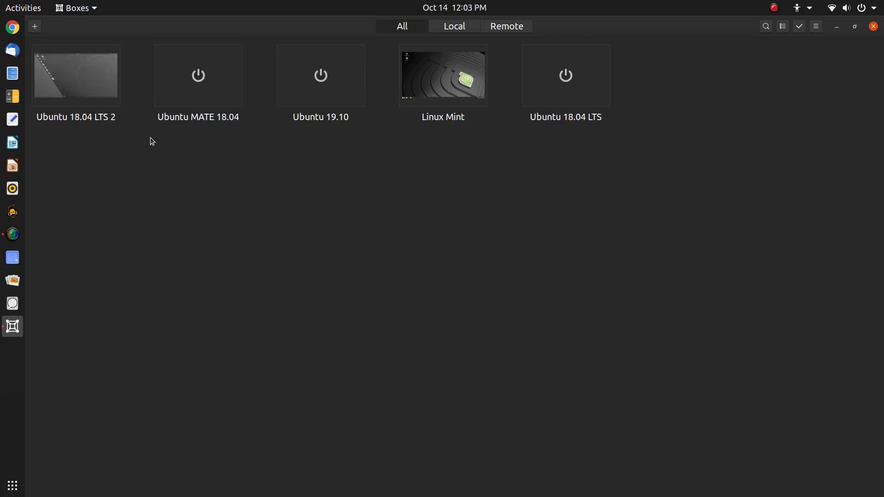
right_click(92, 99)
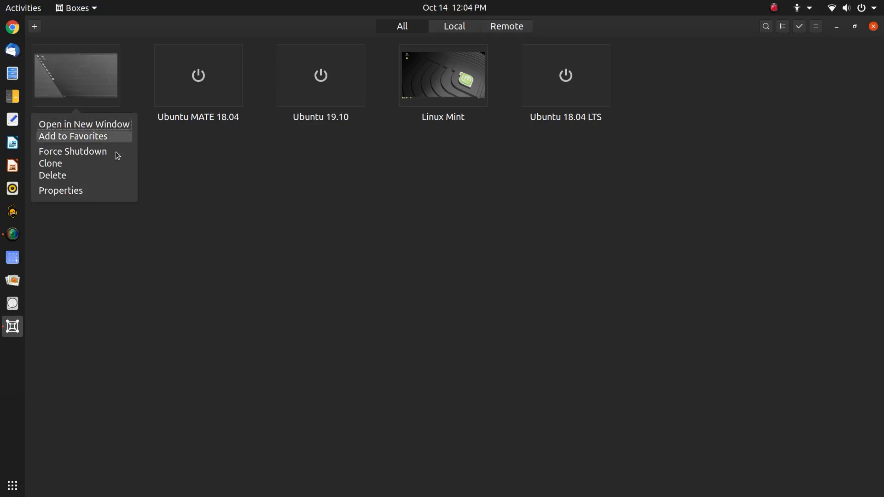
click(121, 186)
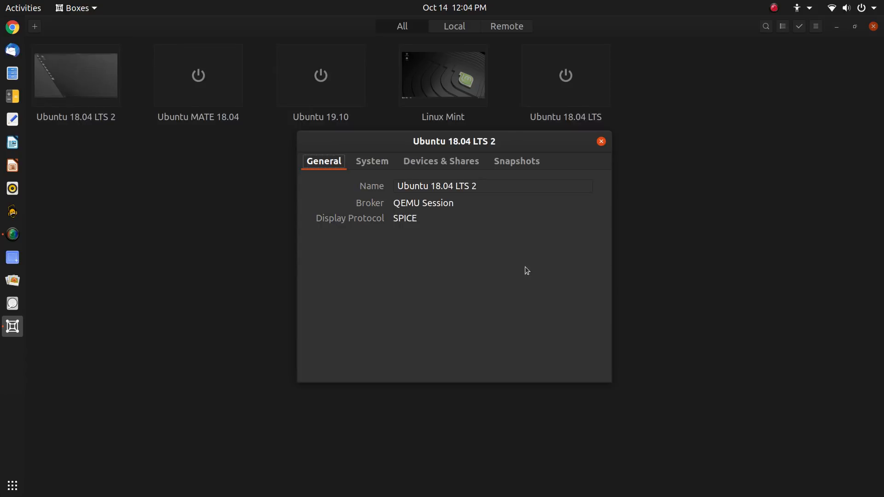
drag(509, 191, 397, 185)
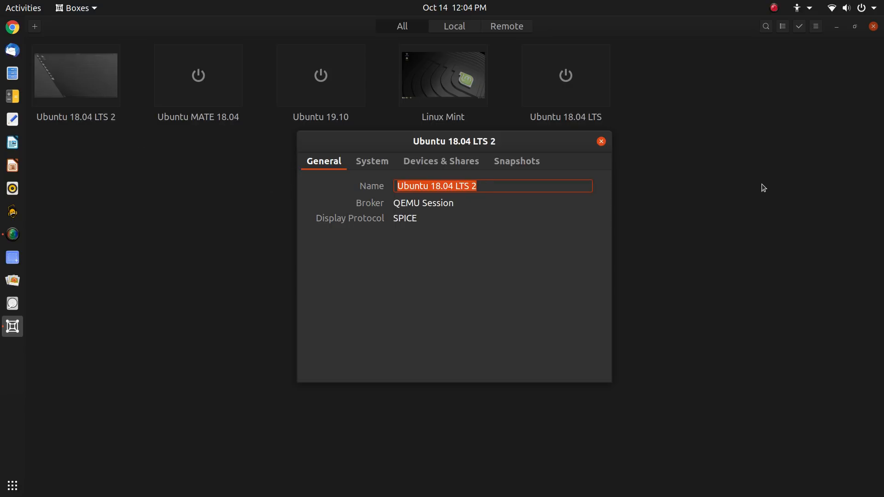
text(Ubuntu 2)
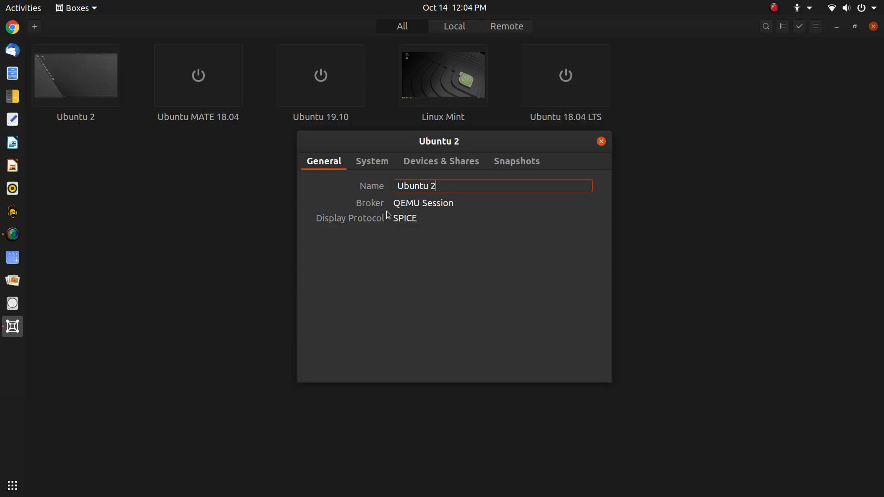
click(379, 166)
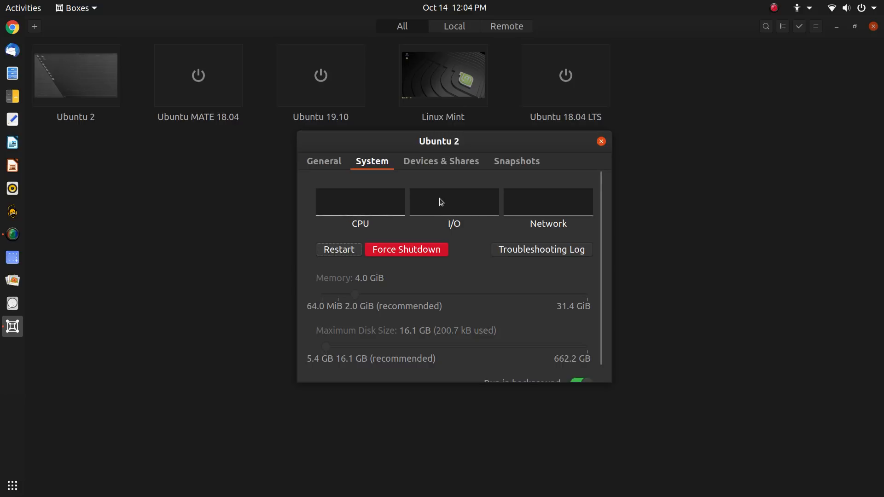
scroll(439, 198, down, 1)
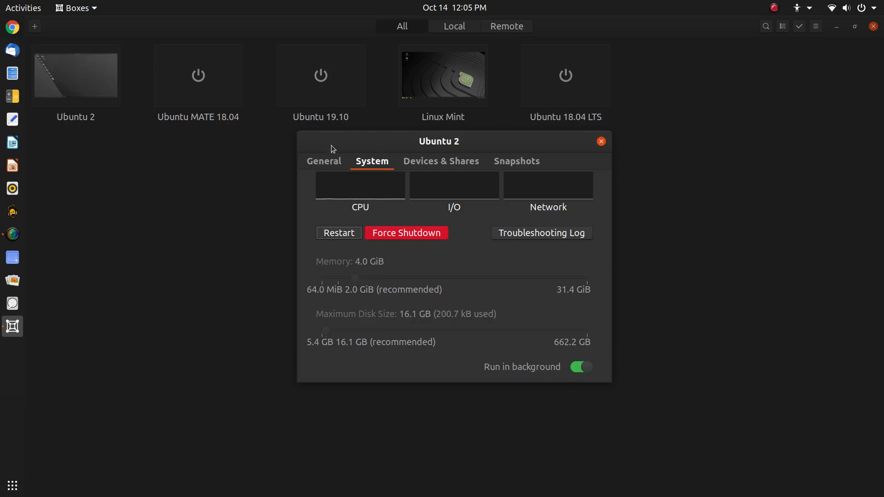
Close the properties, add Ubuntu 2 to Favorites, then remove it again
click(601, 141)
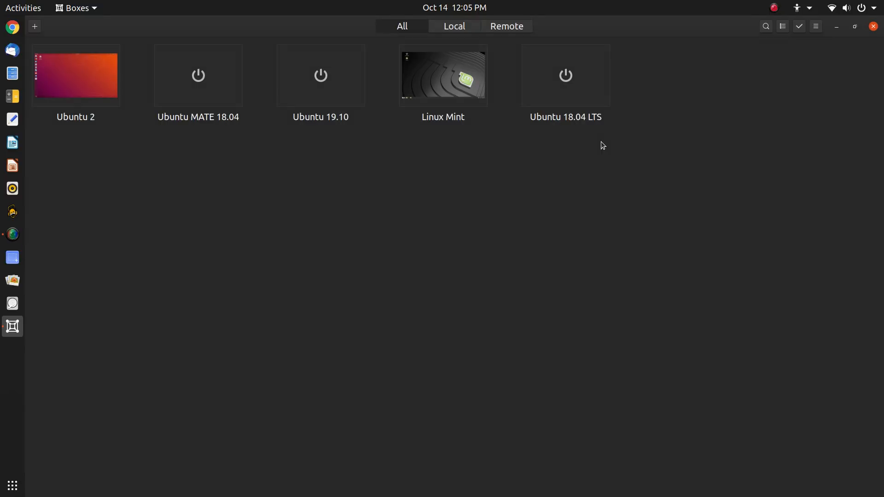
right_click(64, 93)
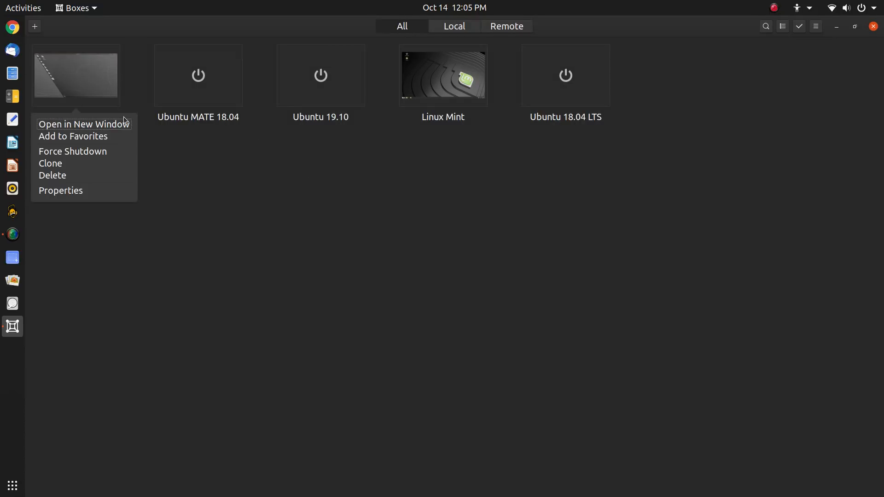
click(109, 137)
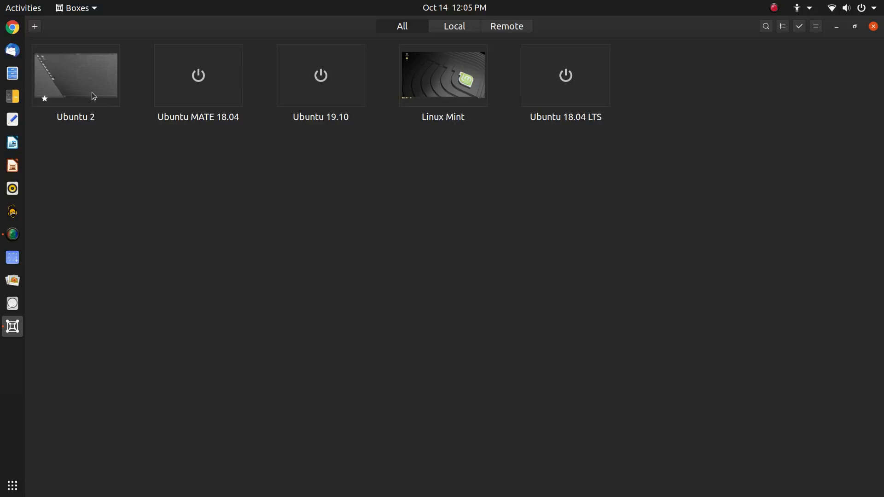
right_click(85, 79)
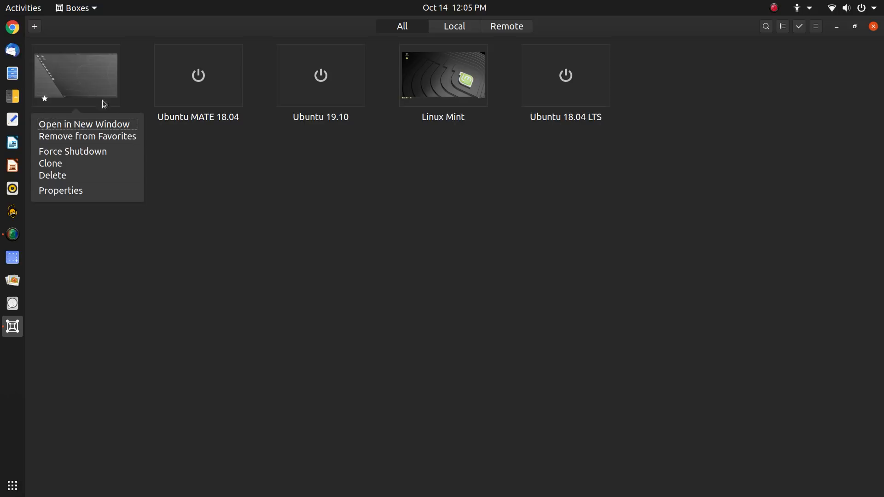
click(123, 137)
right_click(86, 66)
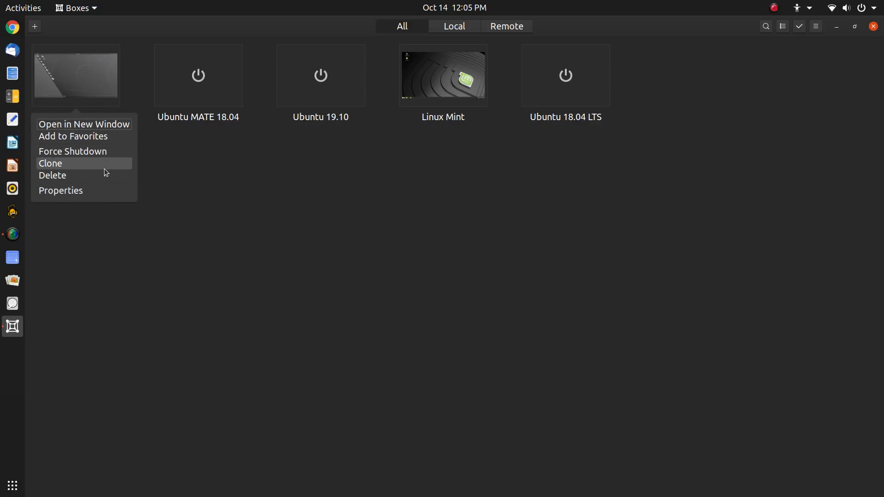
click(68, 71)
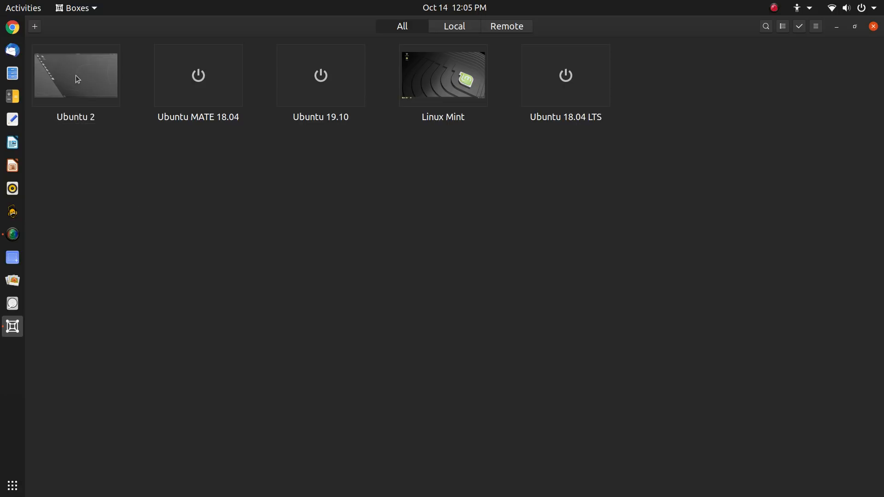
Open the running Ubuntu 2 machine and bring up its Power Off prompt
click(77, 78)
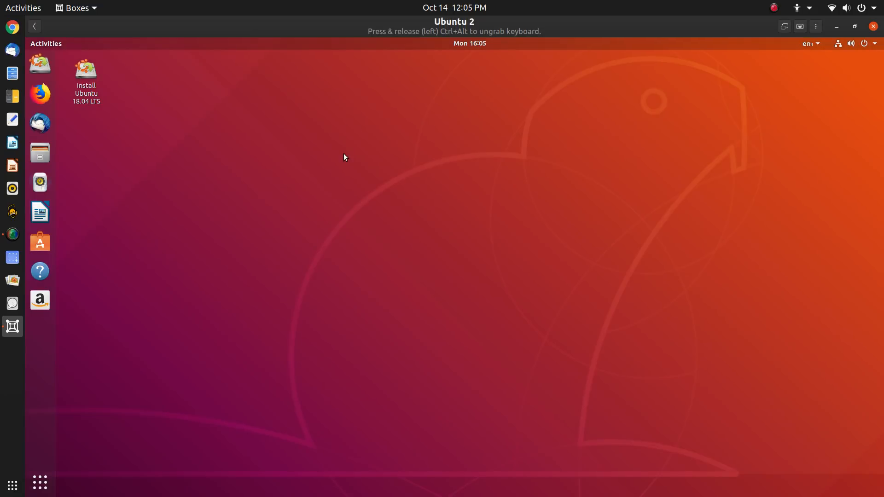
click(880, 43)
click(842, 145)
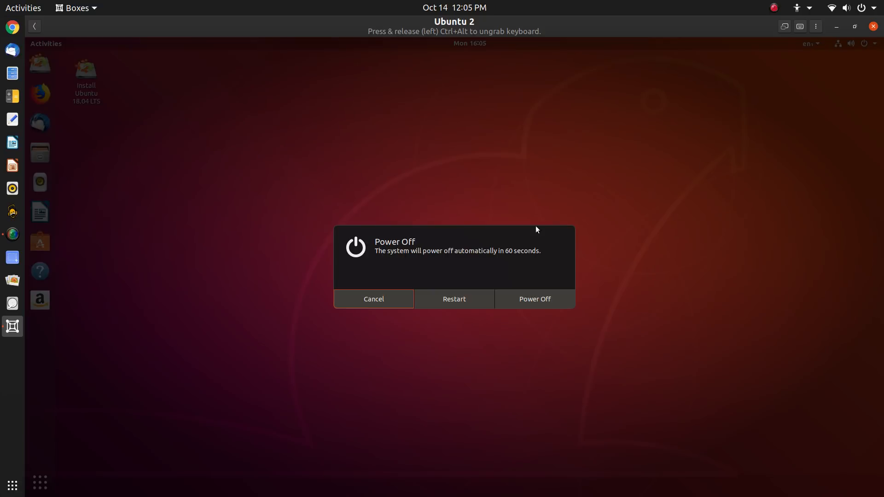
Confirm Power Off in the Ubuntu 2 guest and return to the box collection
click(535, 300)
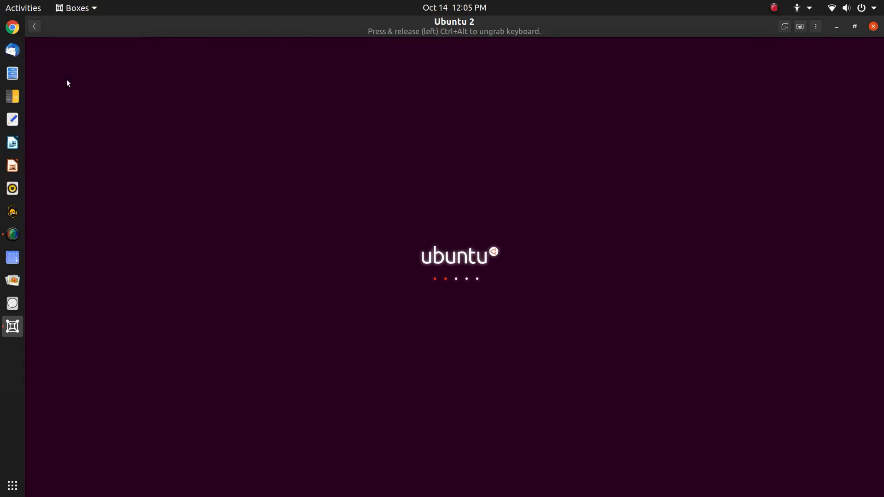
click(34, 26)
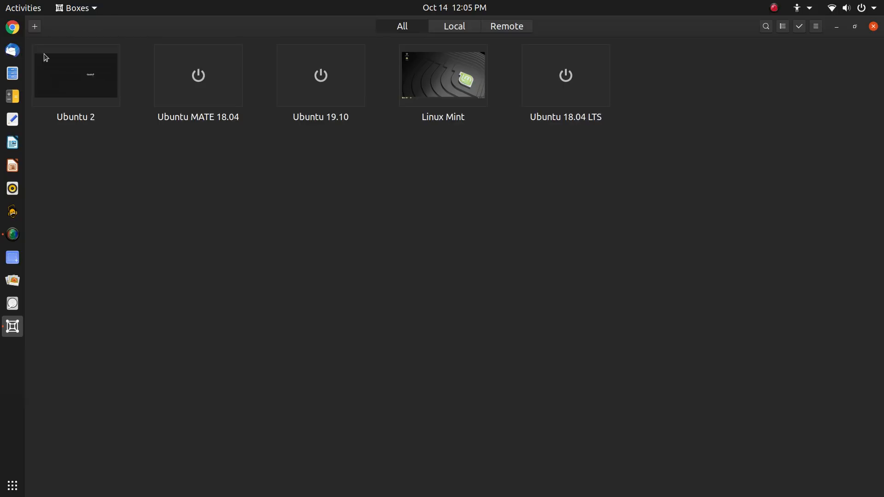
right_click(203, 86)
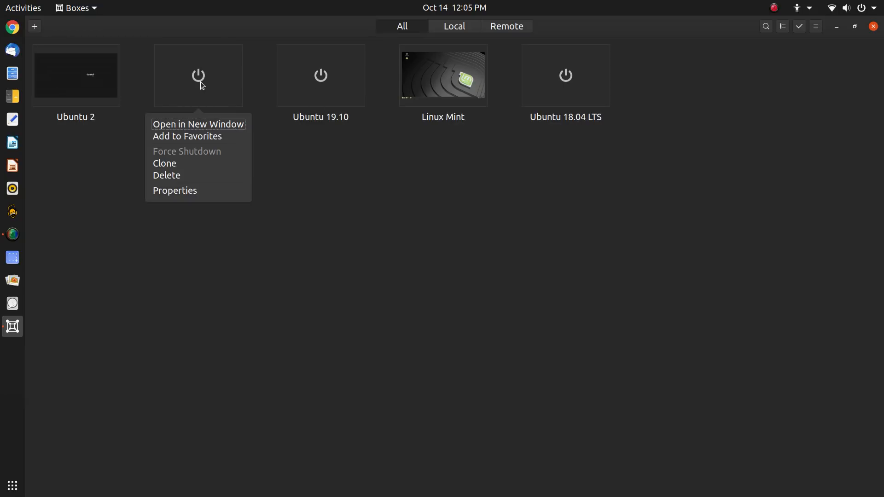
click(233, 190)
click(514, 170)
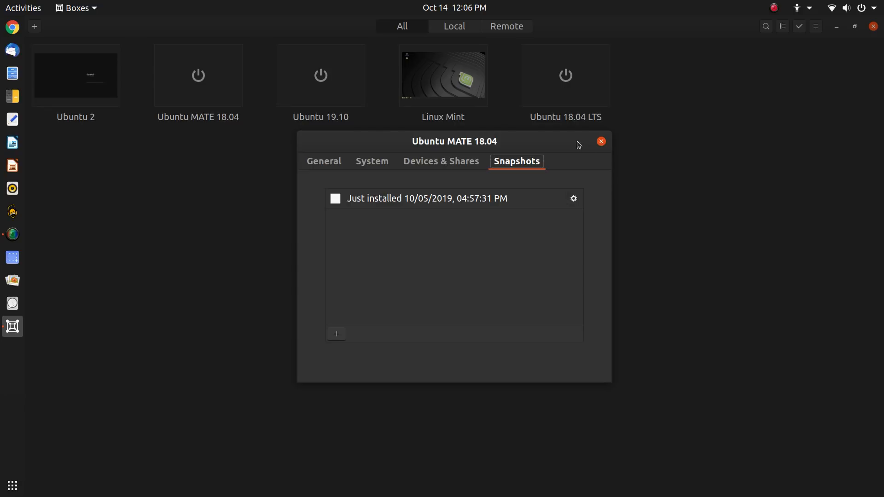
click(452, 163)
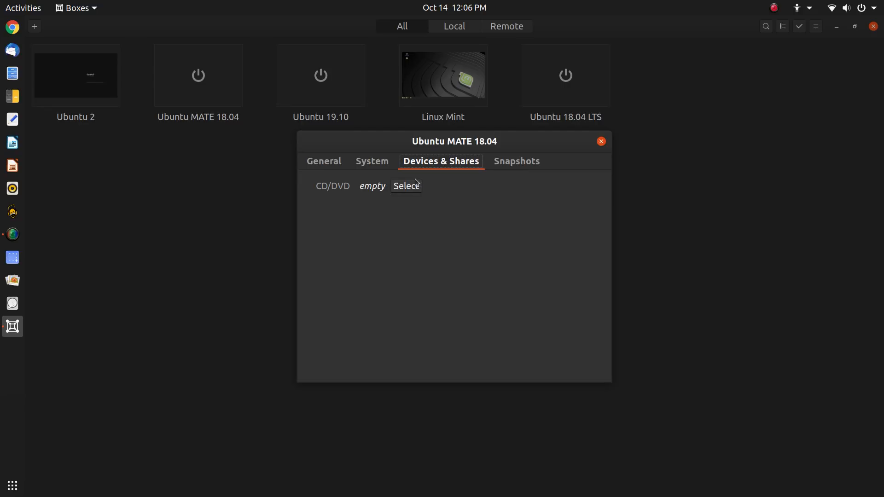
click(331, 162)
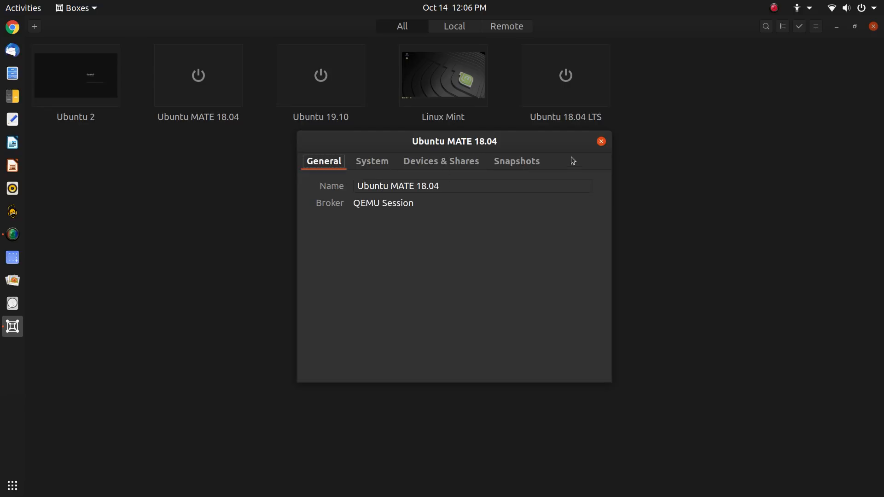
click(602, 141)
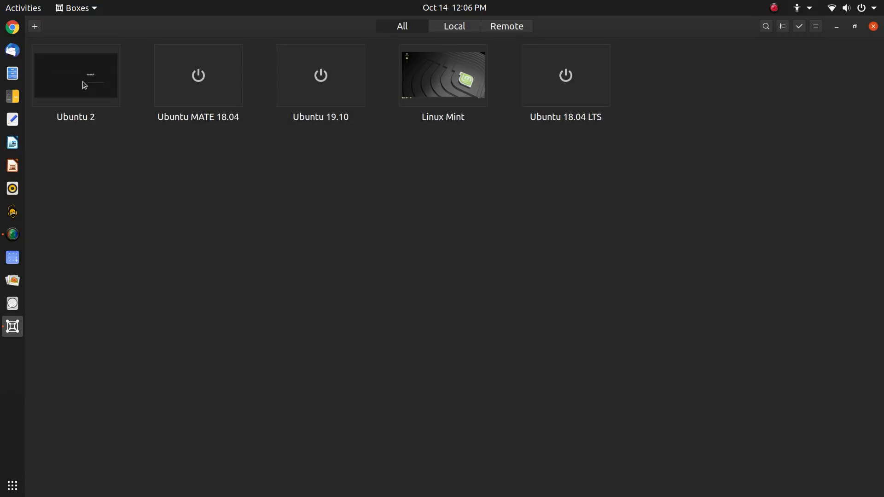
Open the Ubuntu 2 box and press Enter at the remove-installation-medium prompt to finish shutdown
right_click(83, 78)
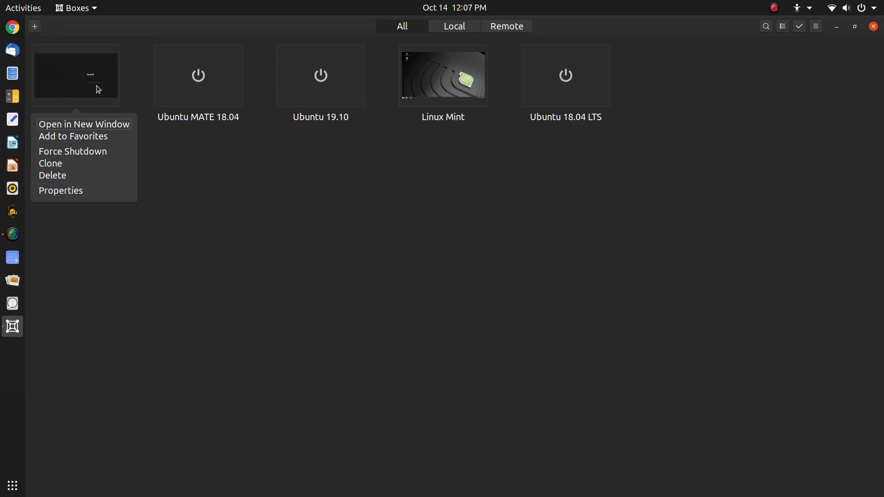
click(96, 85)
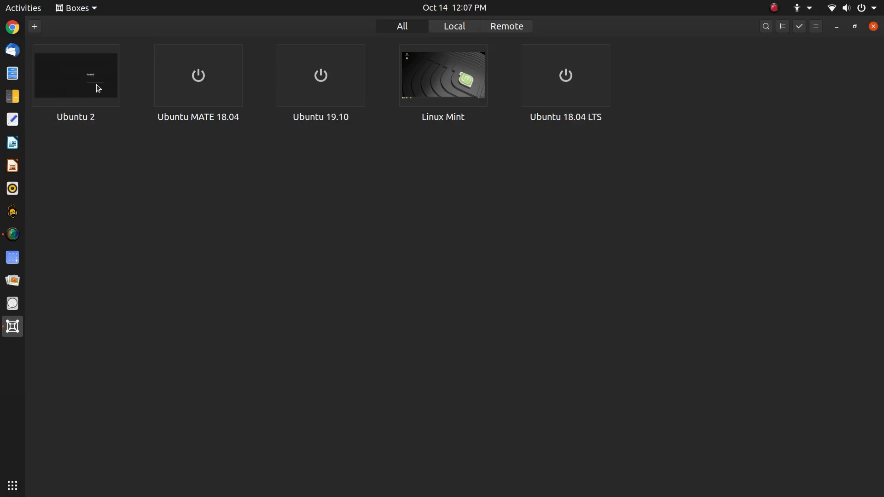
click(96, 88)
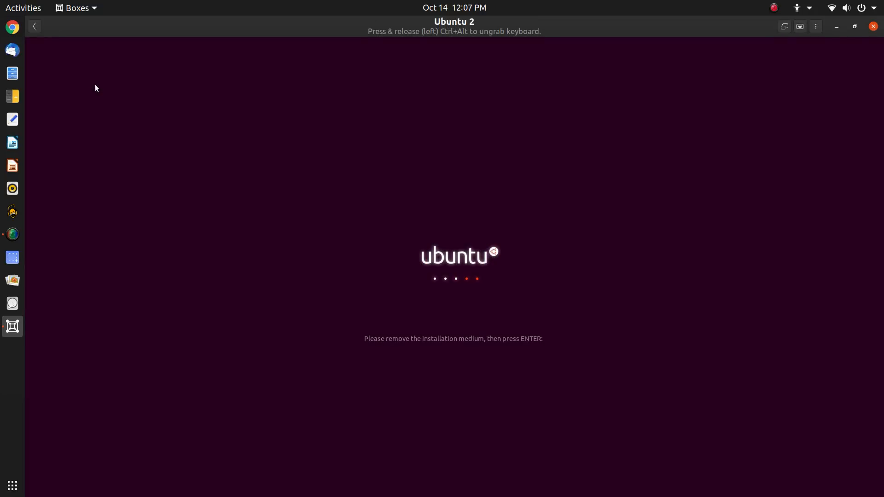
key(Return)
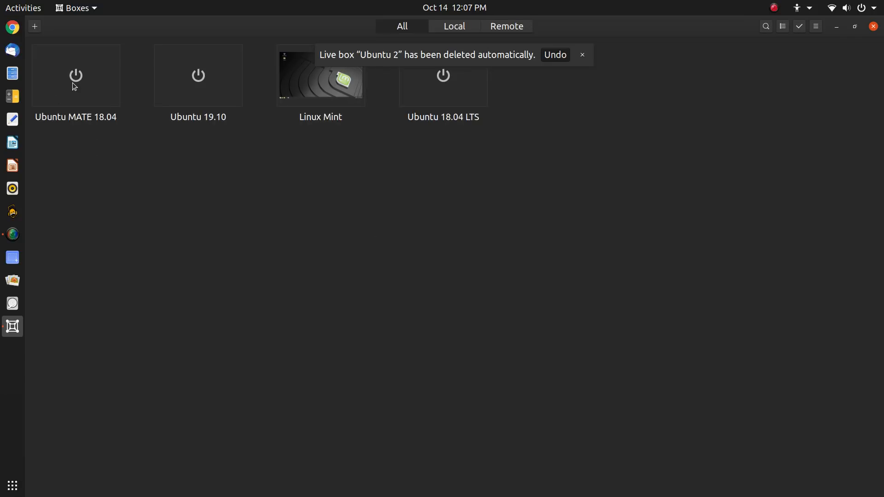
right_click(72, 82)
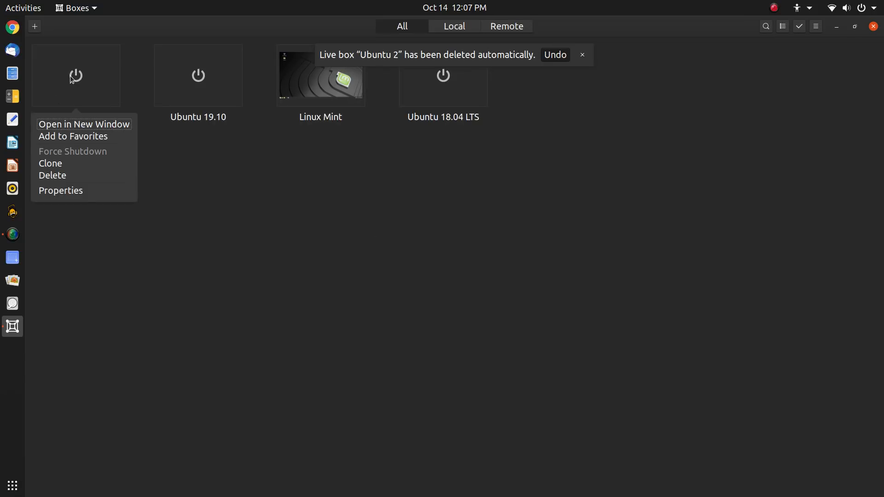
click(119, 177)
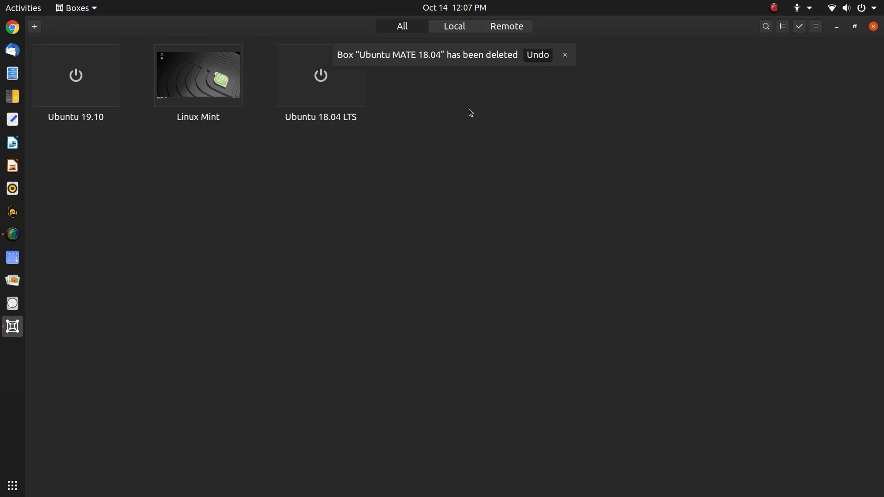
click(537, 54)
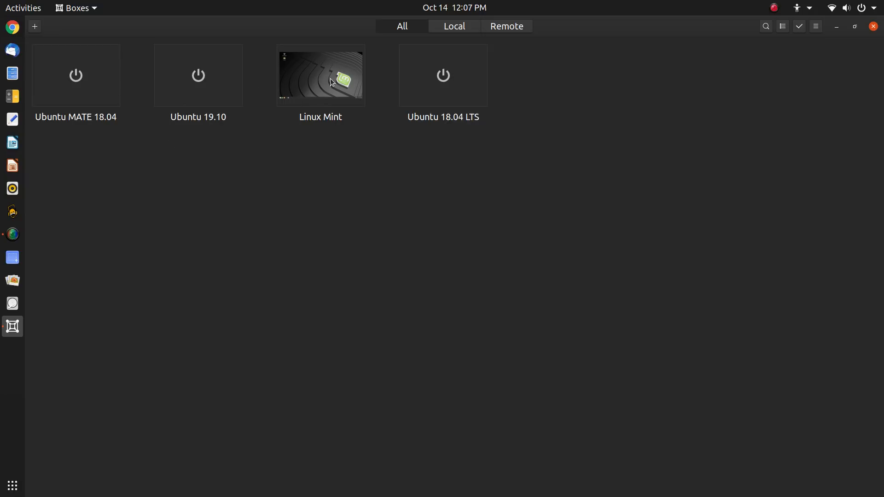
Open the Linux Mint machine and send Ctrl + Alt + F3 to reach its text console
click(310, 86)
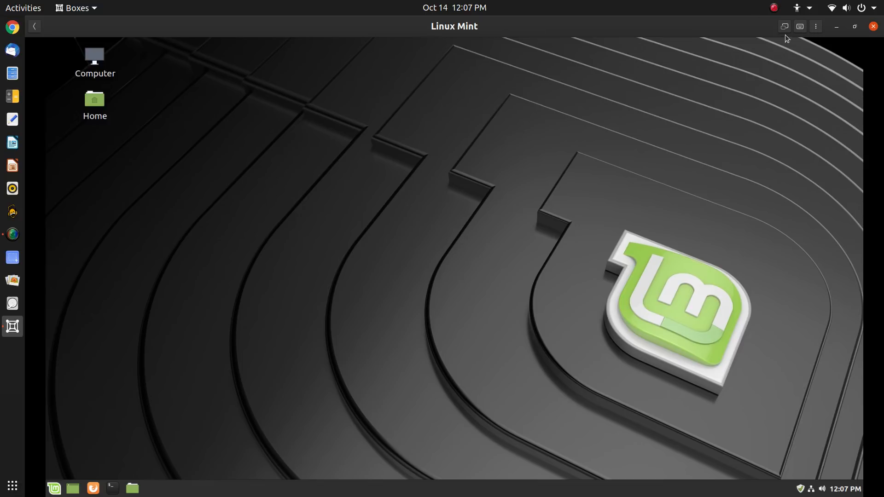
click(801, 27)
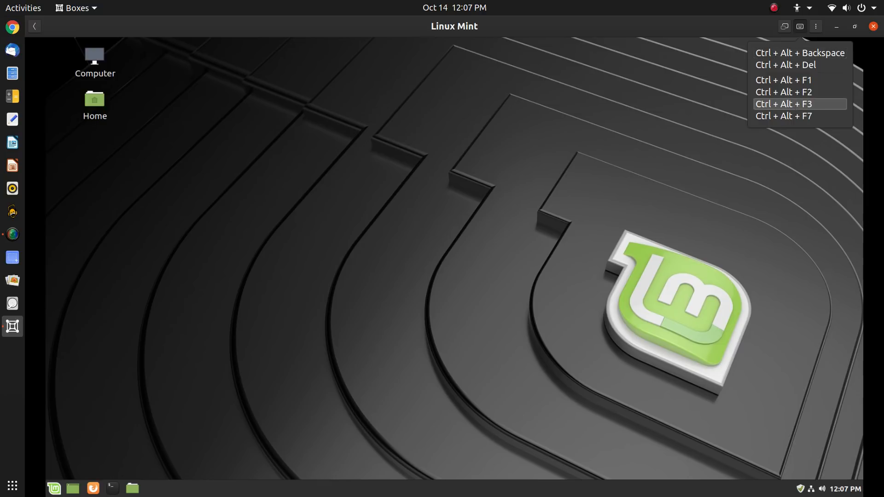
click(795, 106)
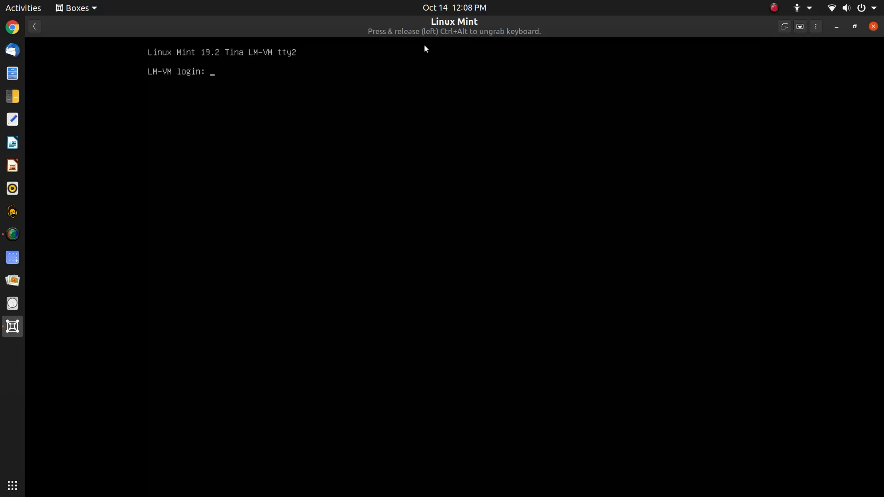
Submit the username at the text console, then send Ctrl + Alt + F7 to return to the desktop
text(joe)
key(Return)
key(Return)
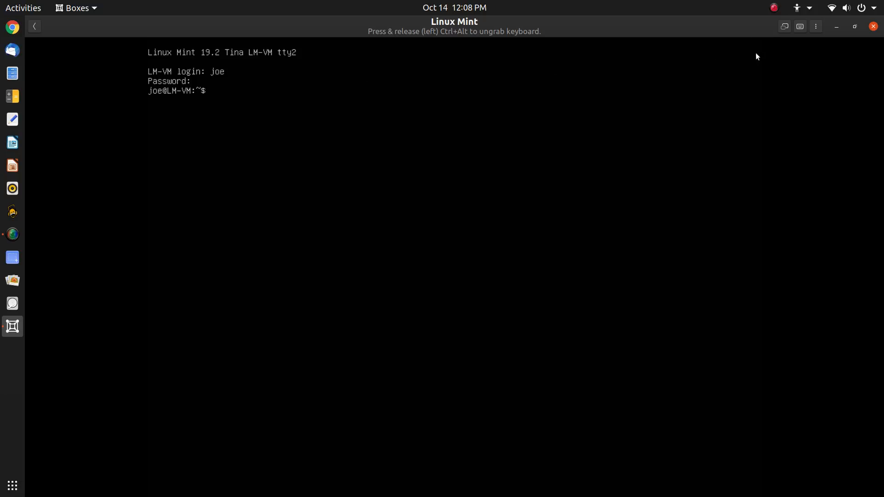
click(799, 30)
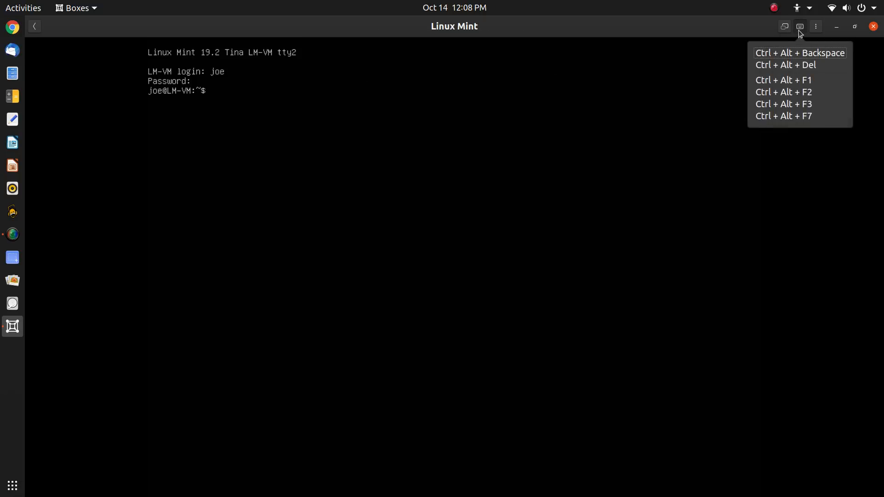
click(822, 116)
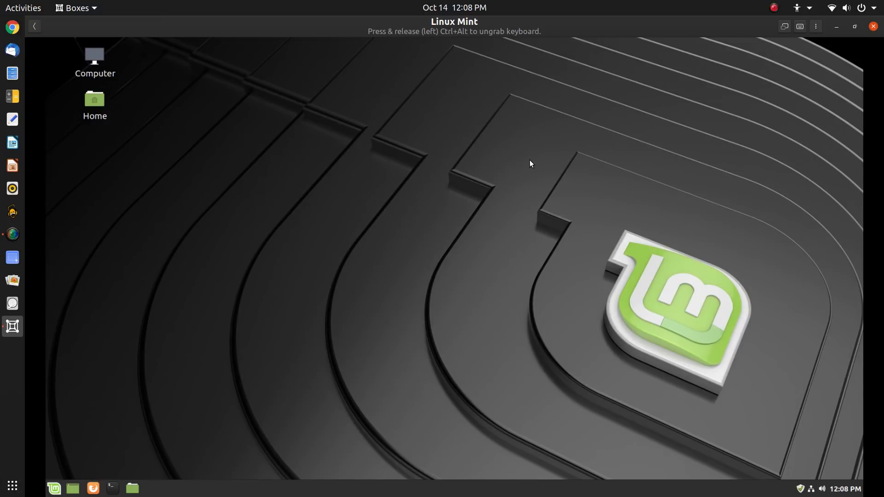
Put Linux Mint fullscreen, dismiss the guest desktop's context menu, then leave fullscreen
click(785, 26)
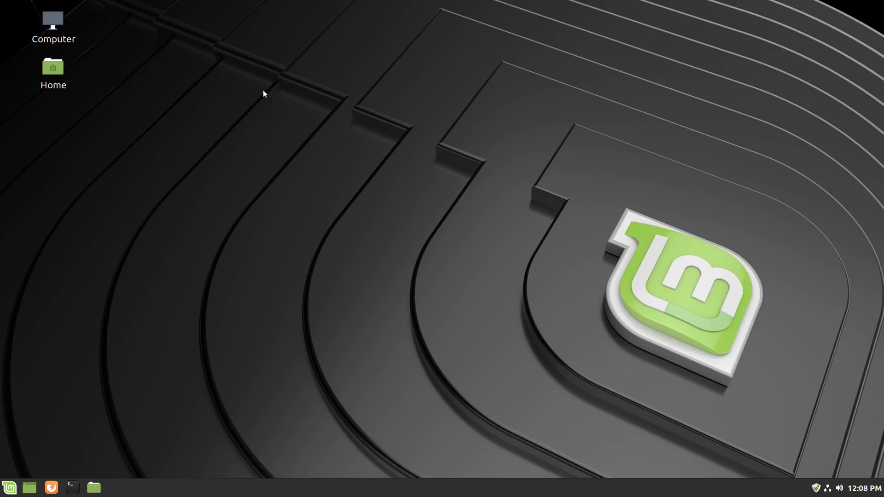
right_click(320, 54)
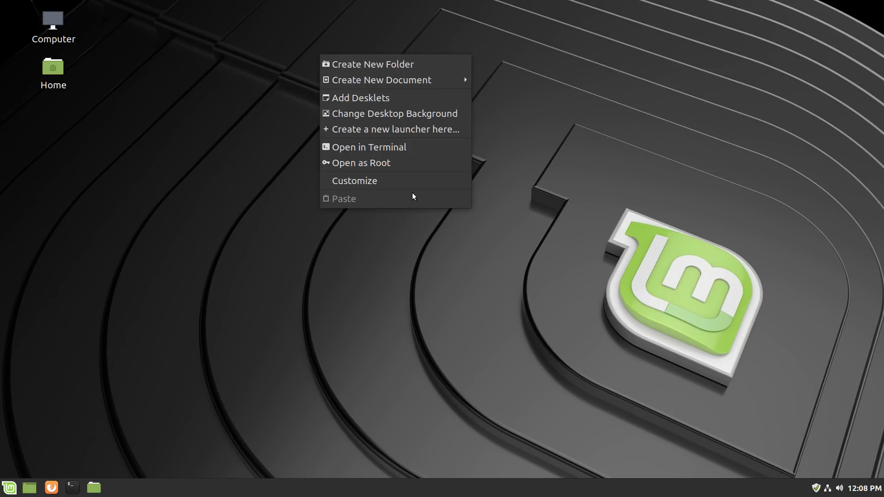
click(587, 89)
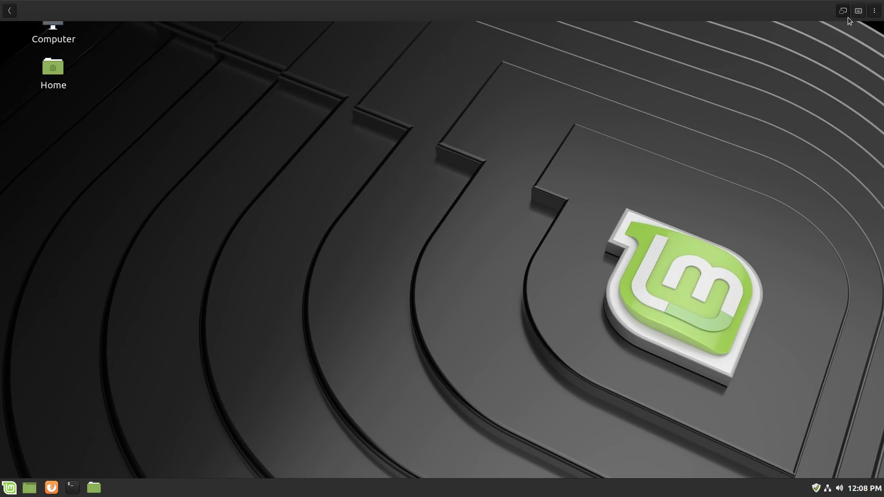
click(846, 11)
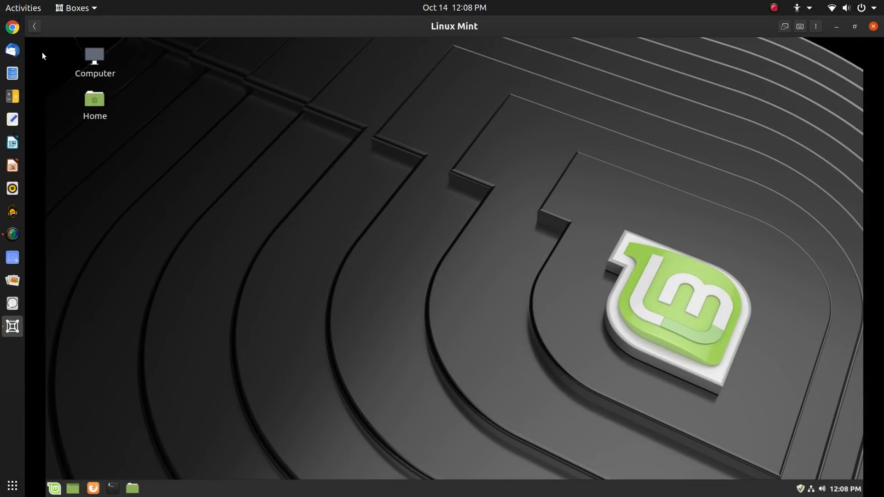
Start the Ubuntu 18.04 LTS machine from the collection, then reopen Linux Mint
click(35, 28)
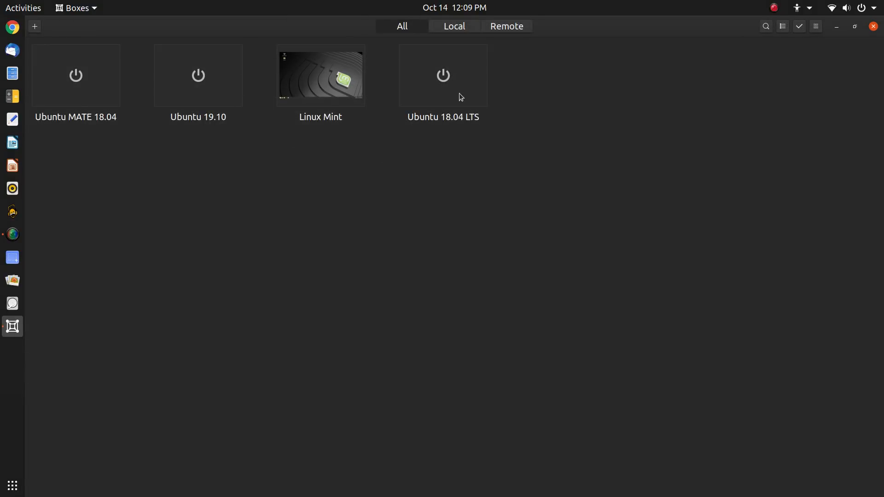
click(451, 81)
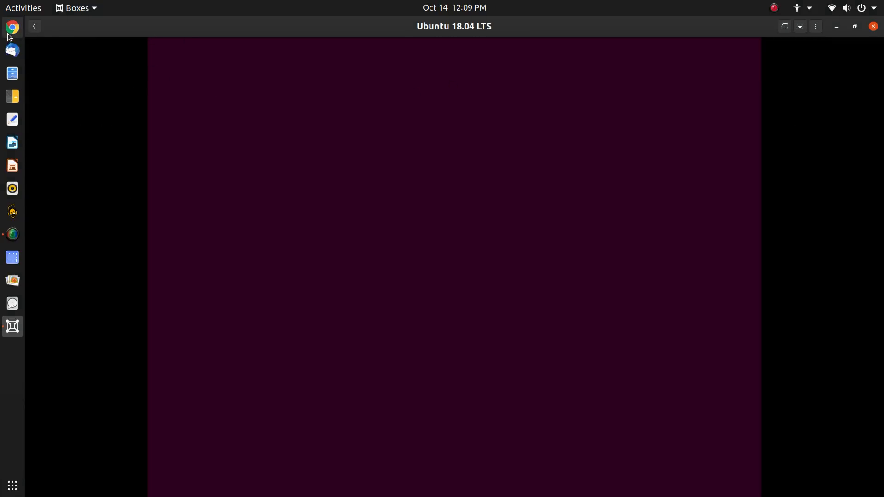
click(33, 28)
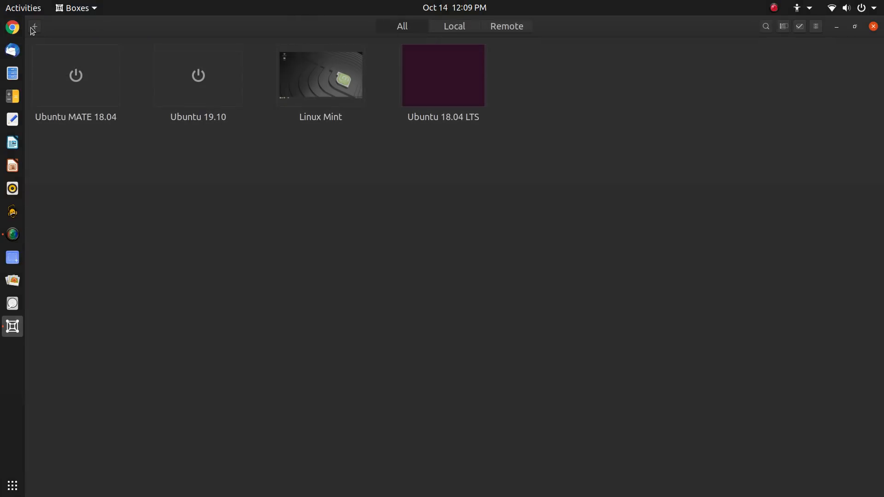
click(324, 74)
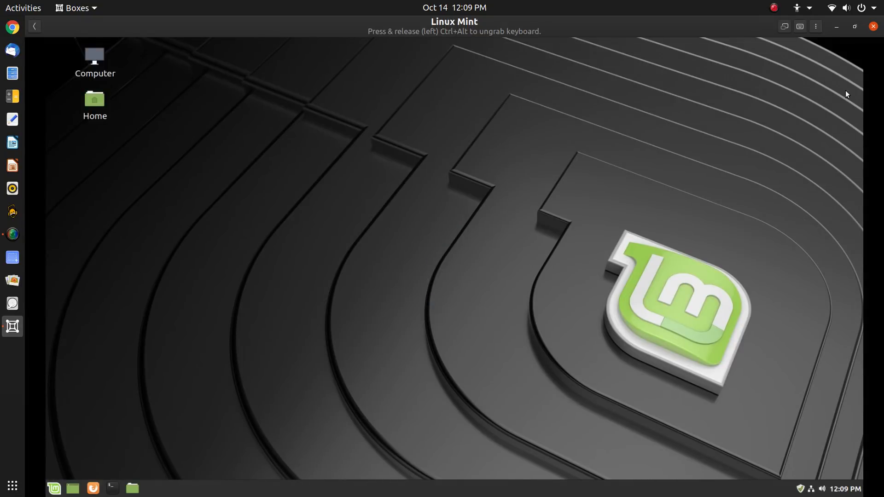
Send the host's bin/p2v program to Linux Mint with Send File
click(816, 27)
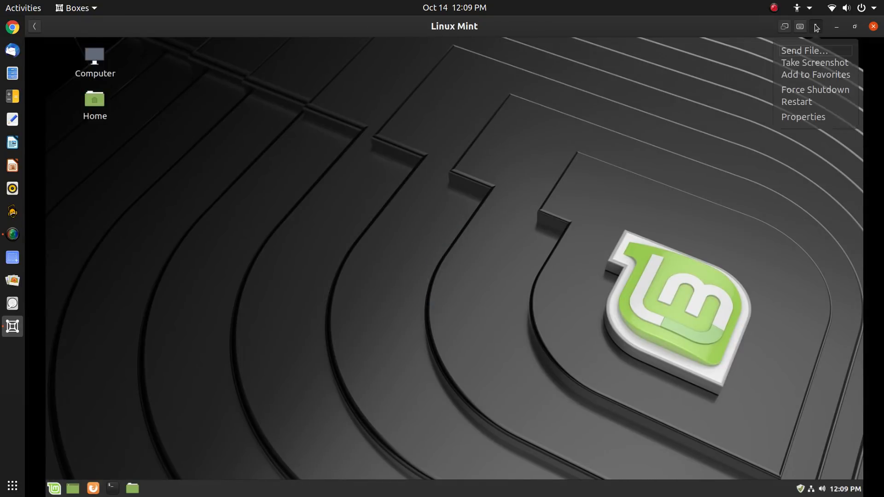
click(816, 52)
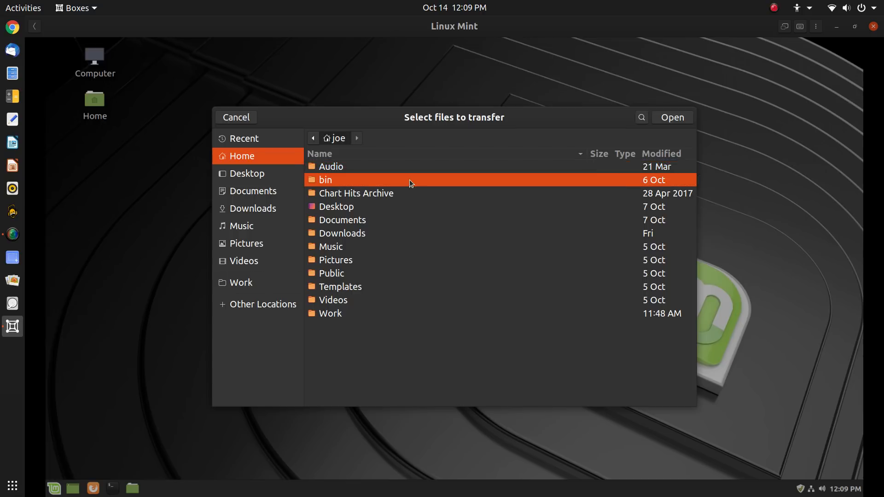
double_click(409, 180)
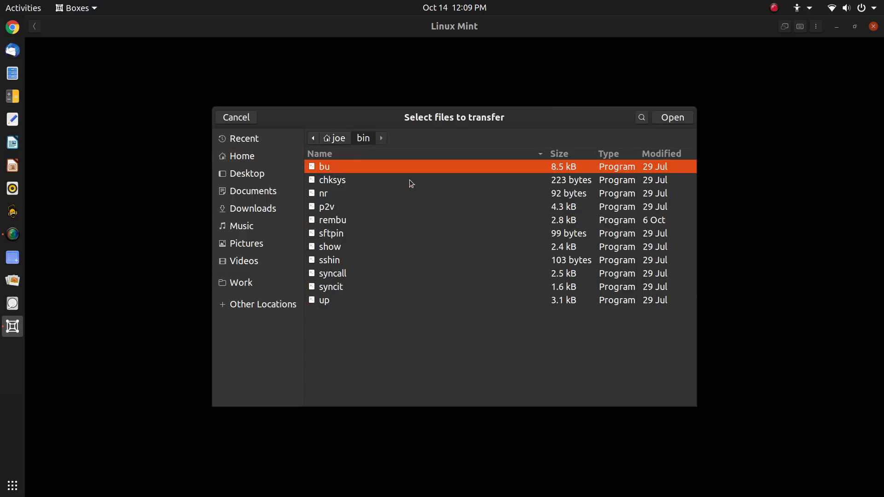
double_click(361, 207)
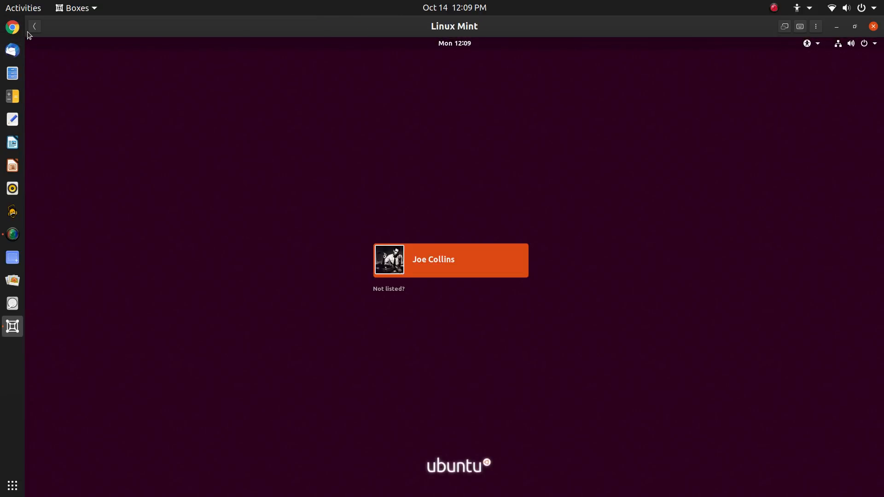
Sign in to the Ubuntu guest with the user account's password
click(455, 264)
text(password)
key(Return)
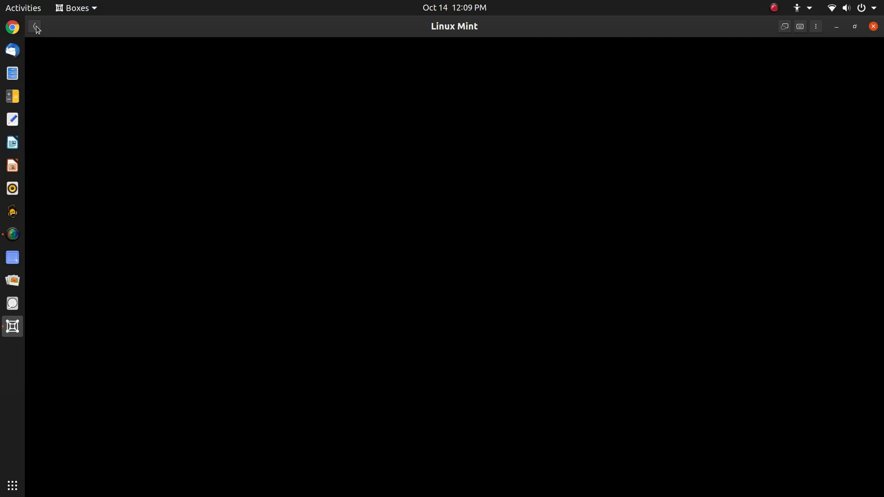
Back in Linux Mint, permanently delete p2v from Downloads with Shift+Delete
click(36, 27)
click(325, 89)
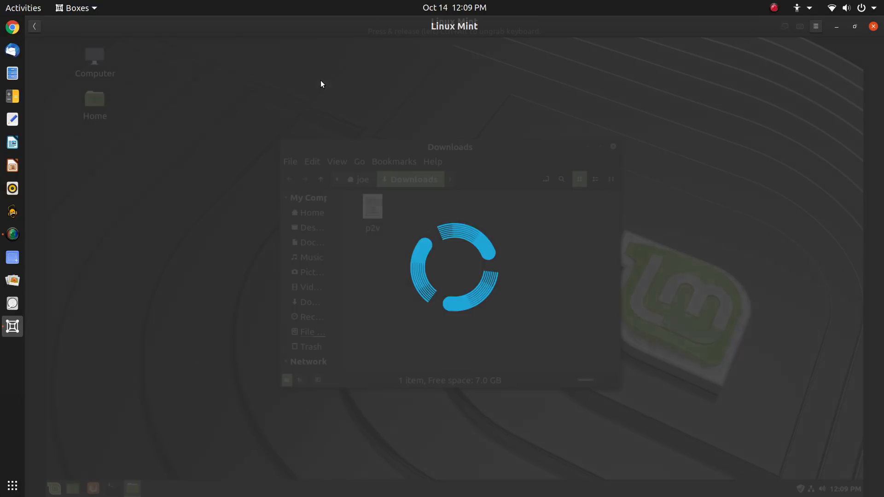
click(379, 225)
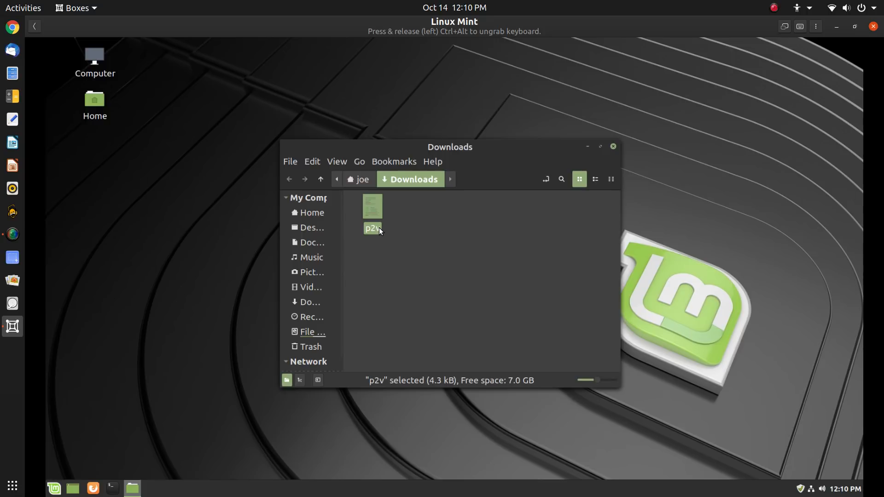
key(shift+Delete)
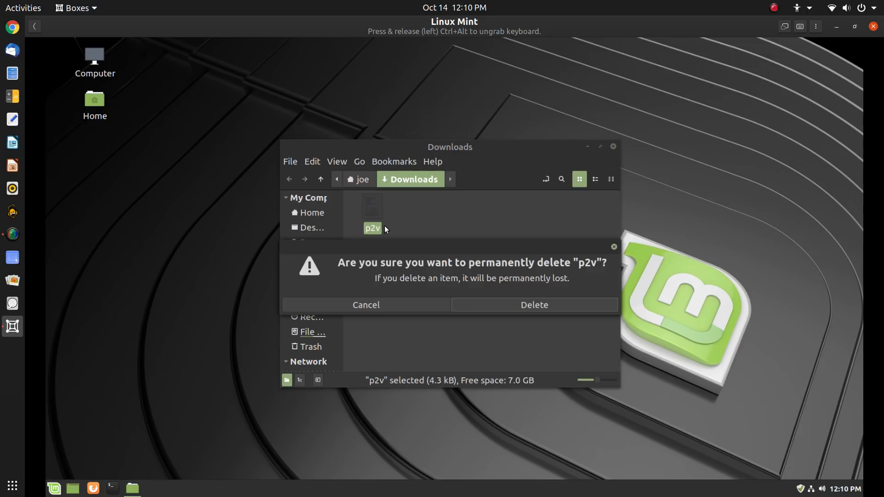
click(559, 304)
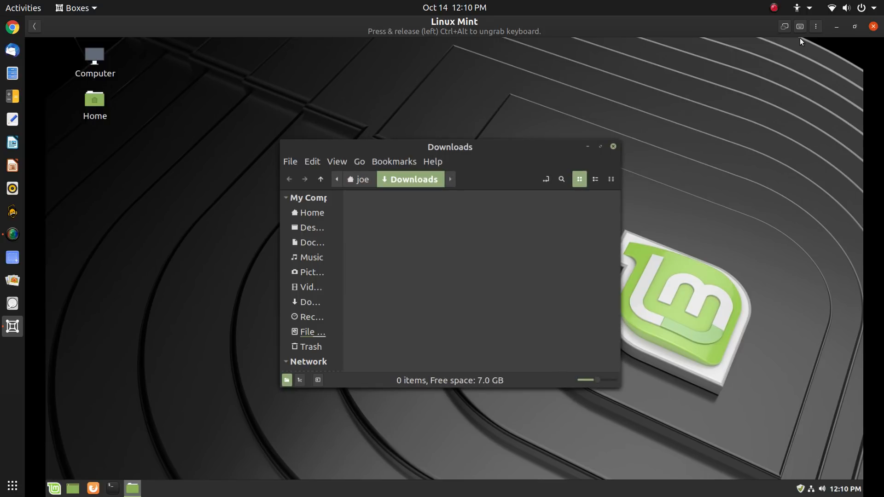
click(816, 26)
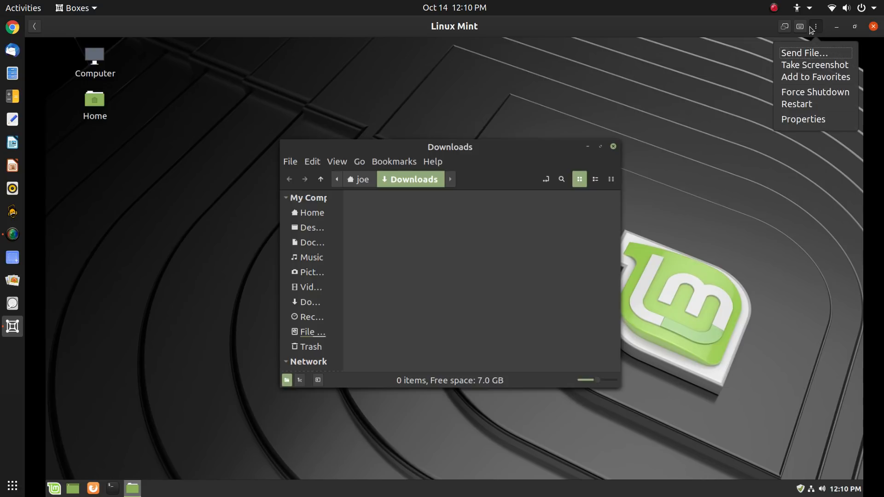
Send the host's bin/syncall program into Linux Mint's Downloads
click(815, 49)
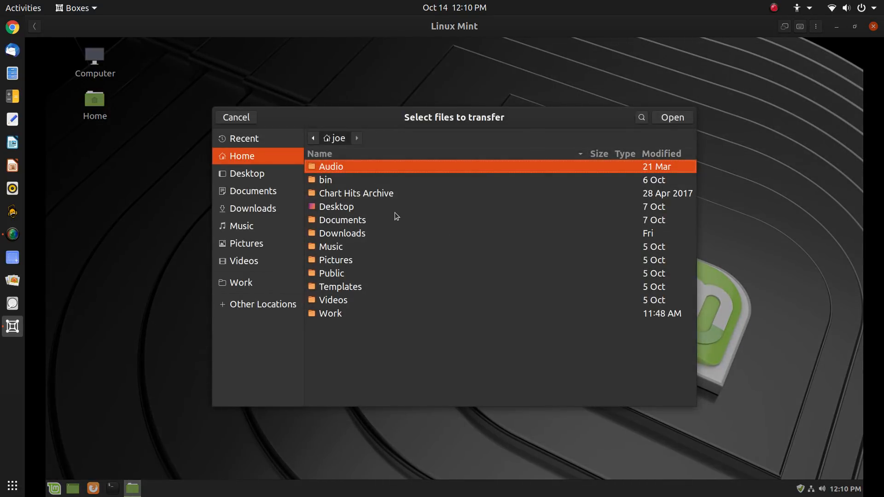
double_click(387, 182)
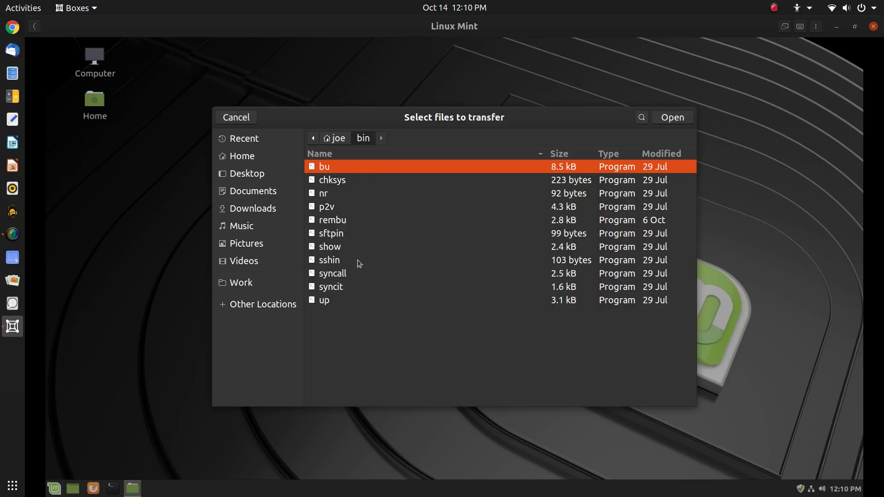
double_click(354, 272)
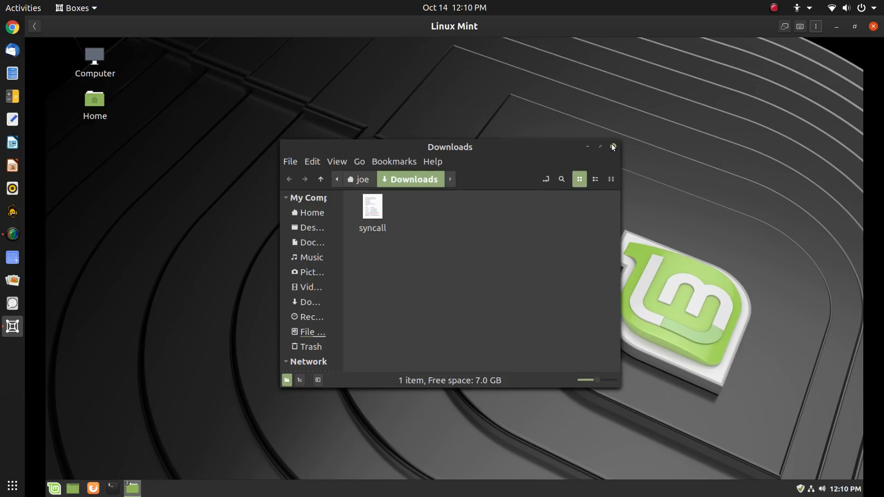
Permanently delete syncall and close the Downloads window
click(370, 219)
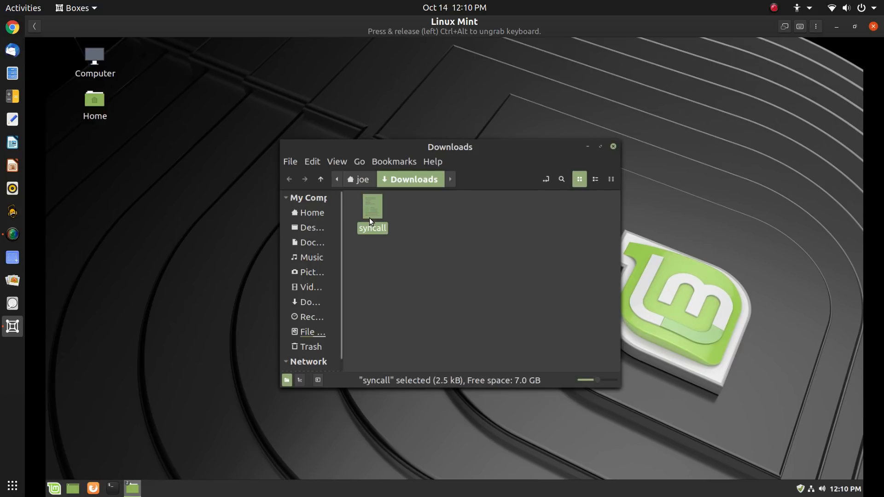
key(shift+Delete)
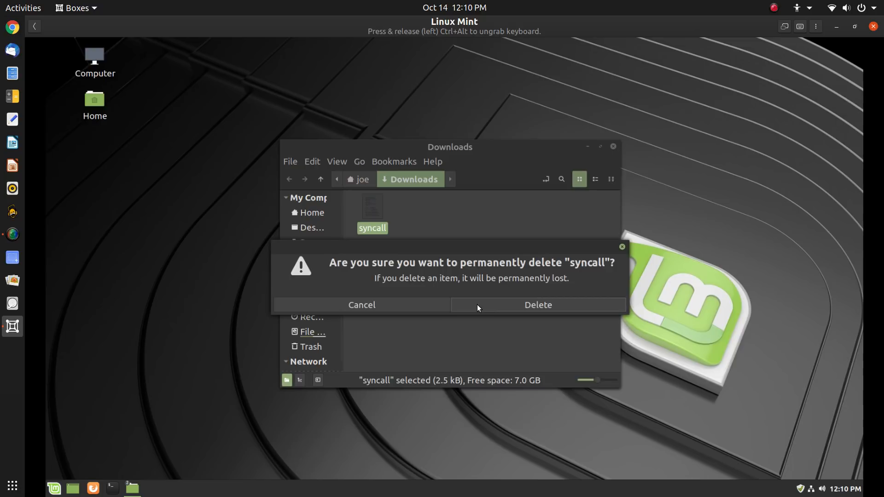
click(505, 307)
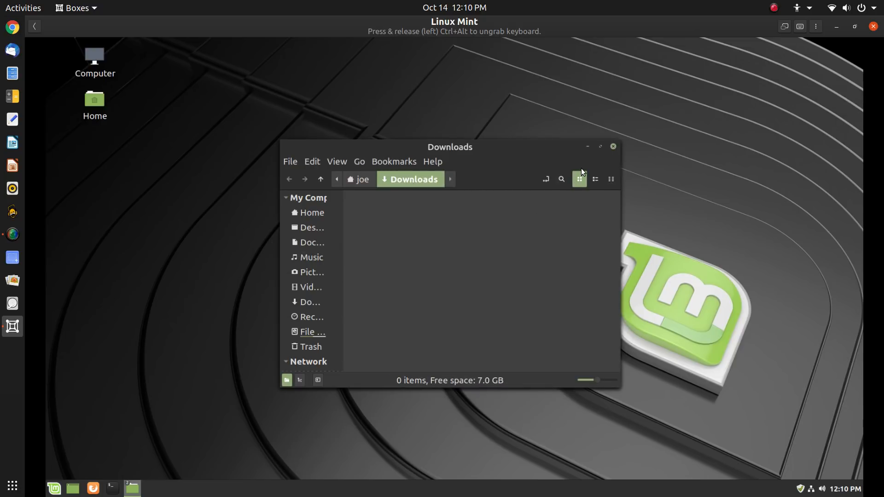
click(620, 148)
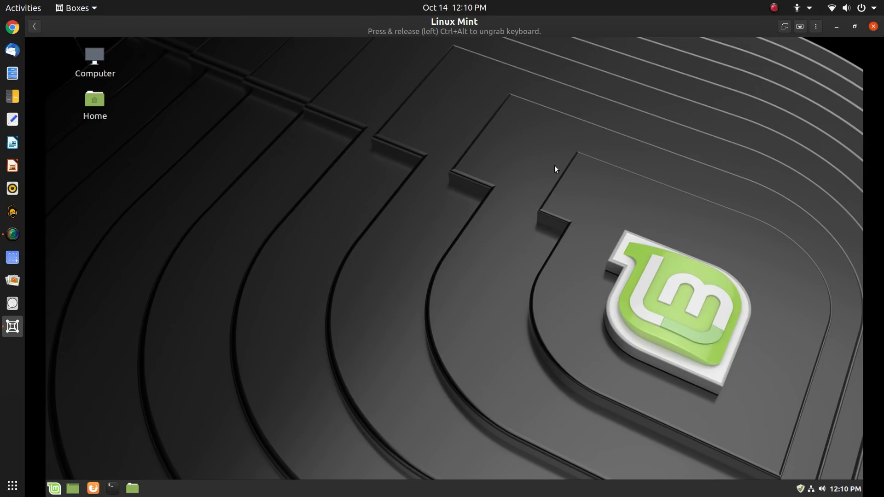
Switch from Linux Mint to the Ubuntu 18.04 LTS machine via the collection
click(34, 26)
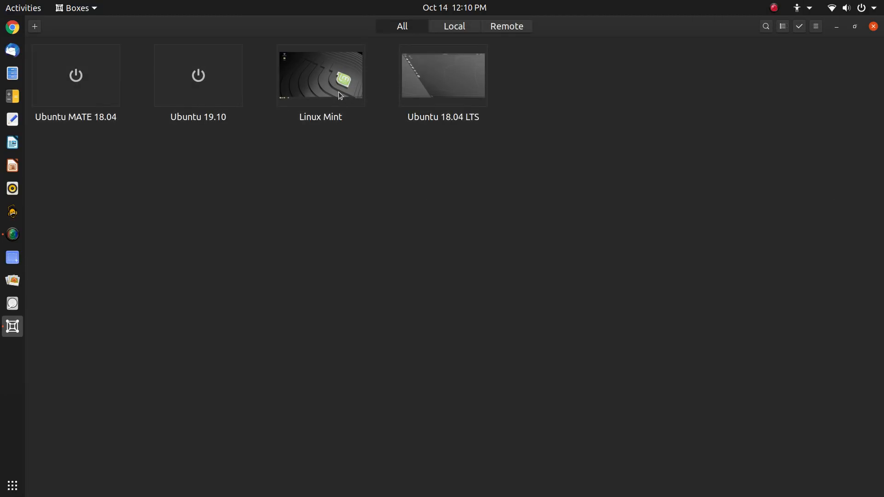
click(455, 92)
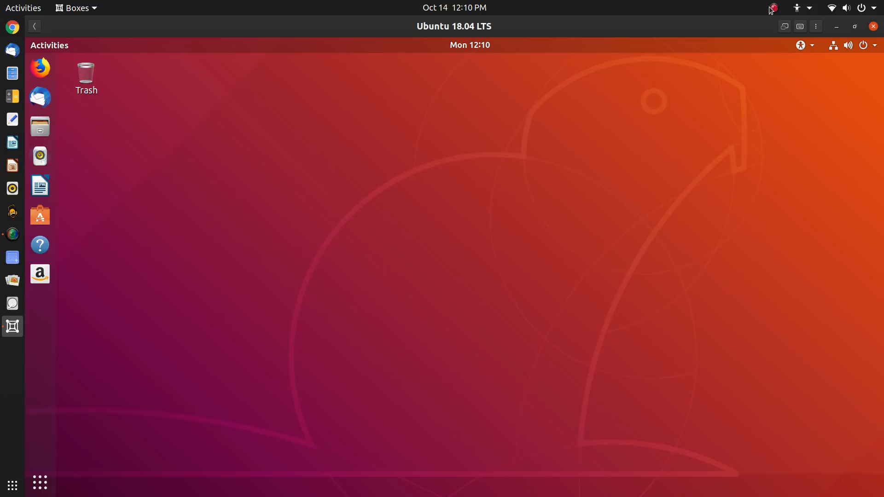
click(783, 29)
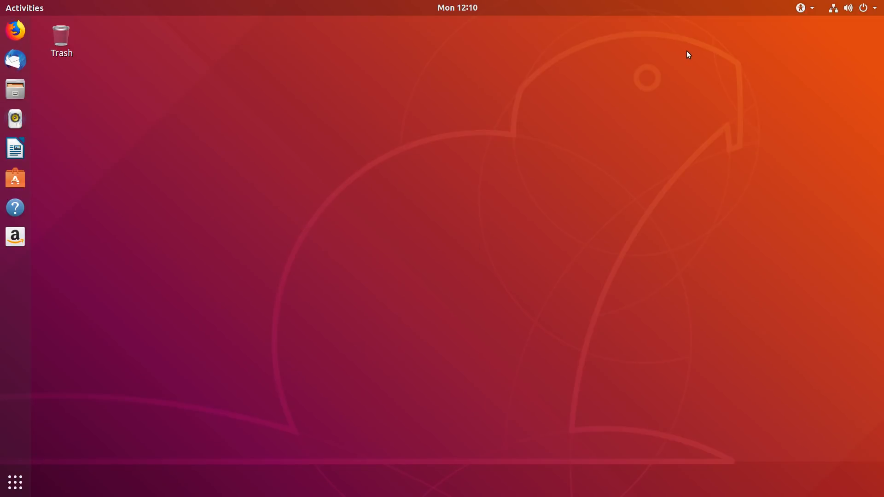
mouse_move(819, 1)
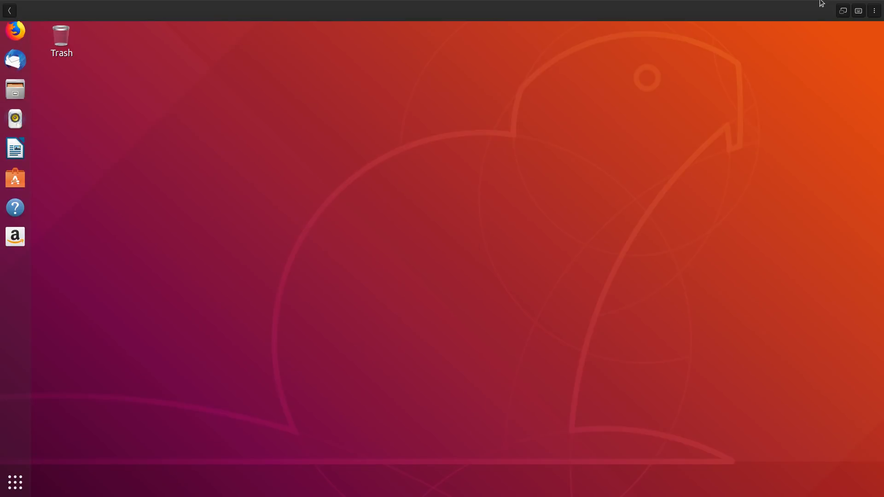
click(843, 10)
double_click(643, 21)
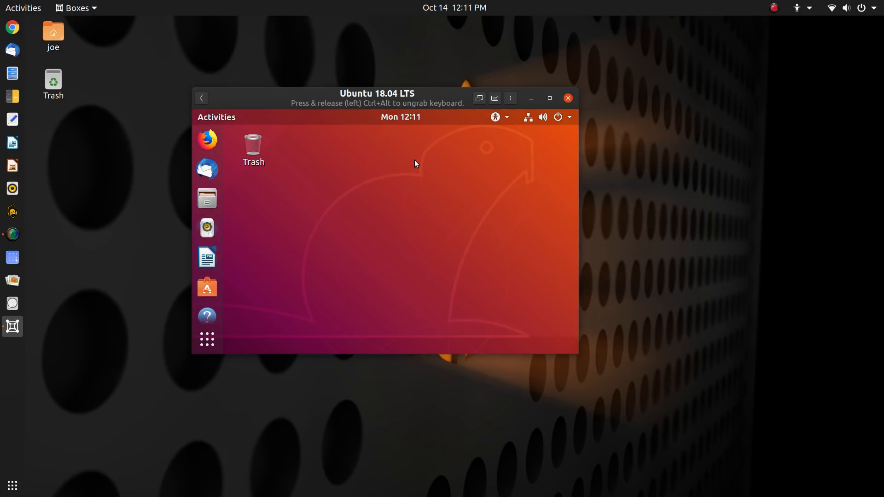
double_click(442, 98)
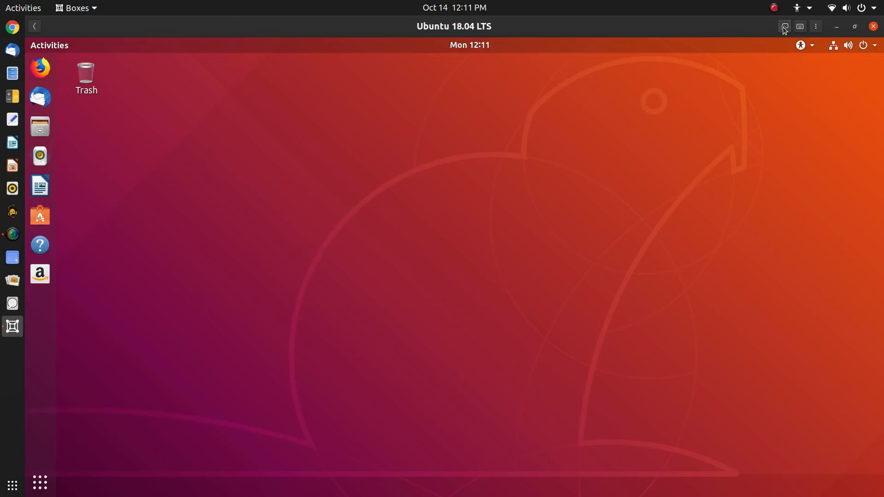
click(784, 27)
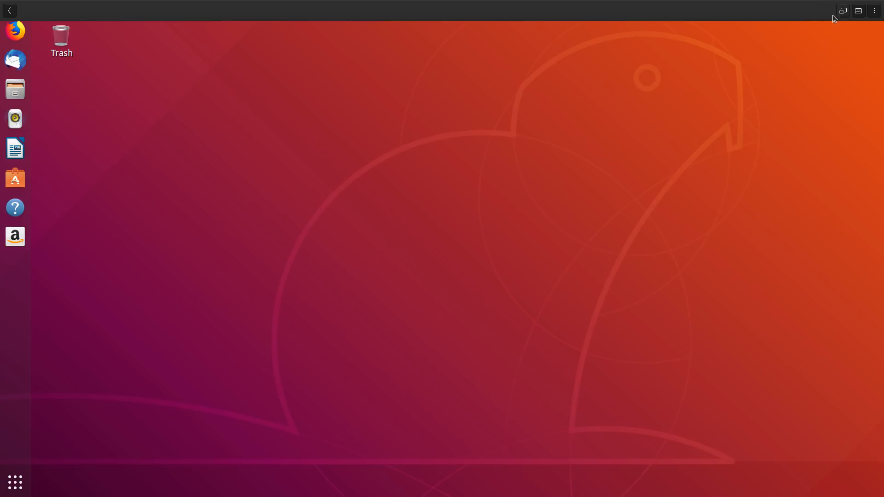
click(842, 12)
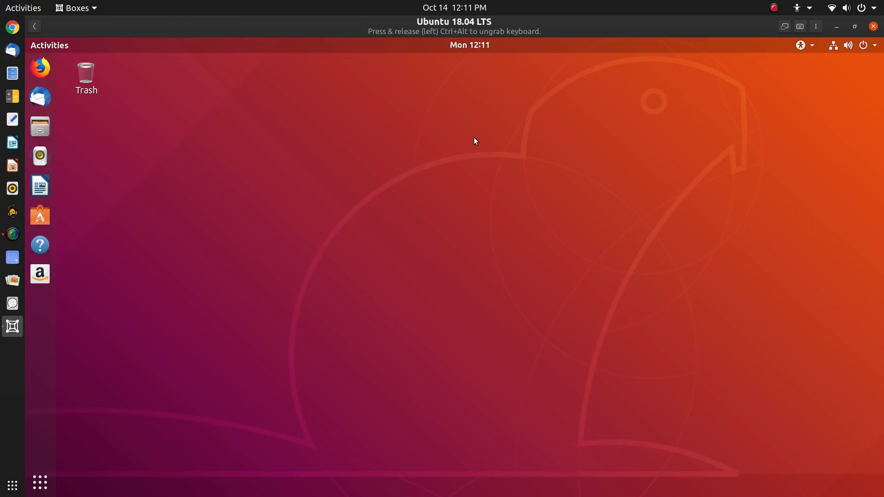
Open a guest terminal and log into 192.168.0.11 with the sshin 11 shorthand
key(ctrl+alt+t)
drag(402, 92, 422, 116)
text(sshin)
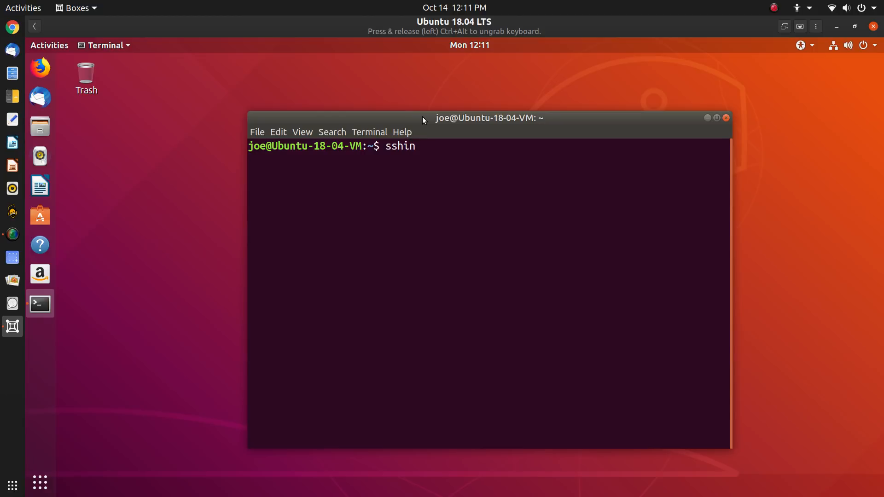
key(Return)
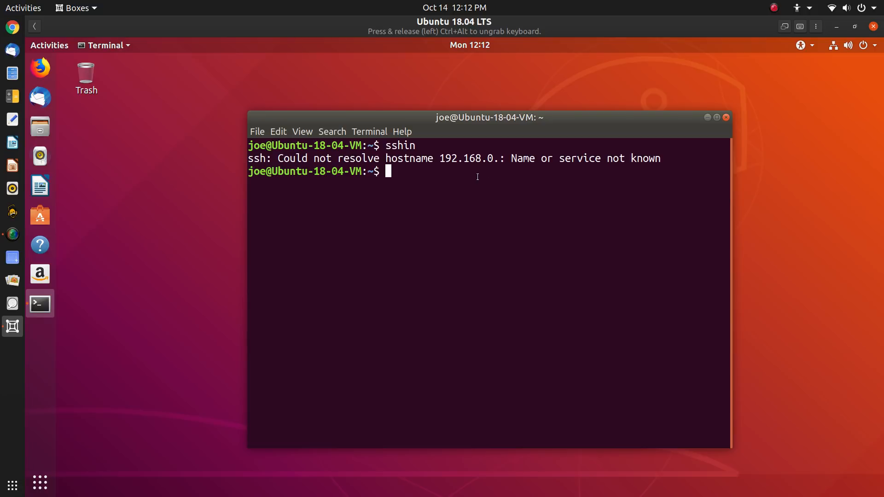
key(Up)
text(11)
key(Return)
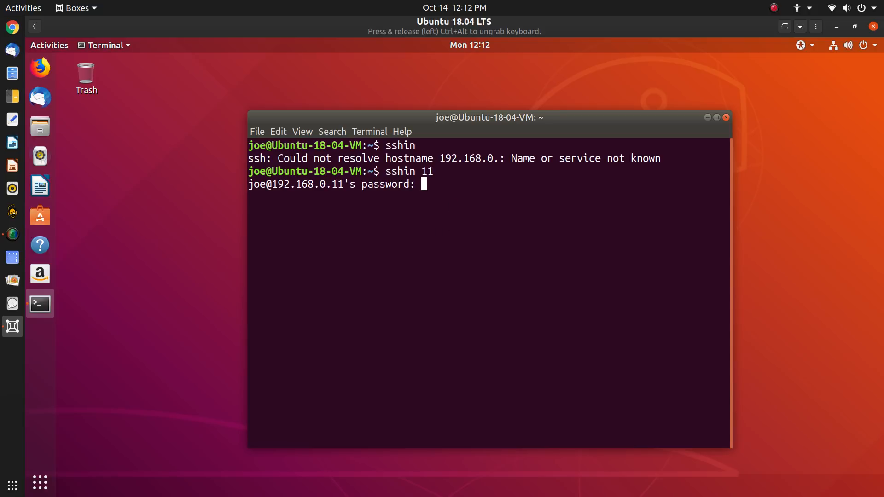
key(Return)
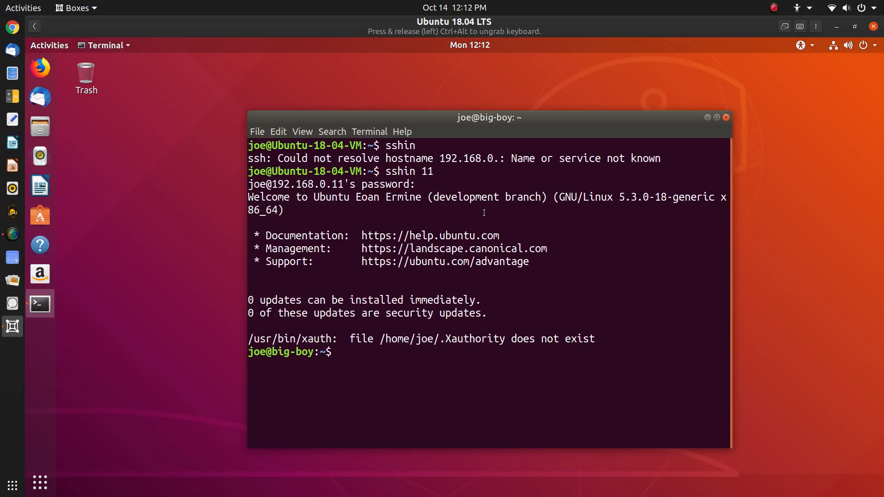
Enlarge the terminal text, reposition the window, and exit the SSH session
key(ctrl+plus)
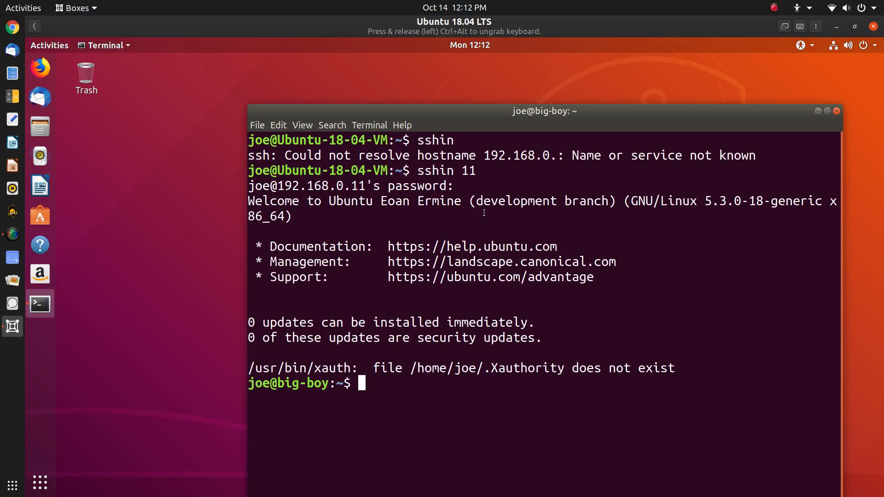
drag(498, 109, 388, 62)
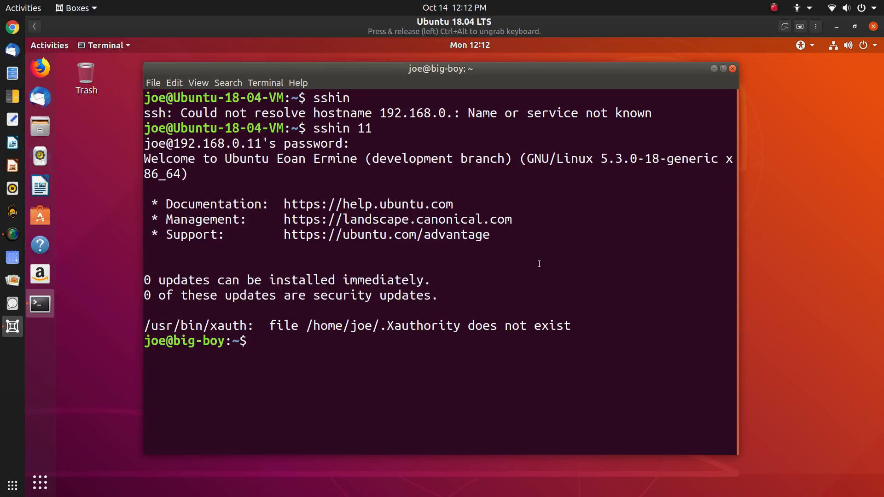
text(exit)
key(Return)
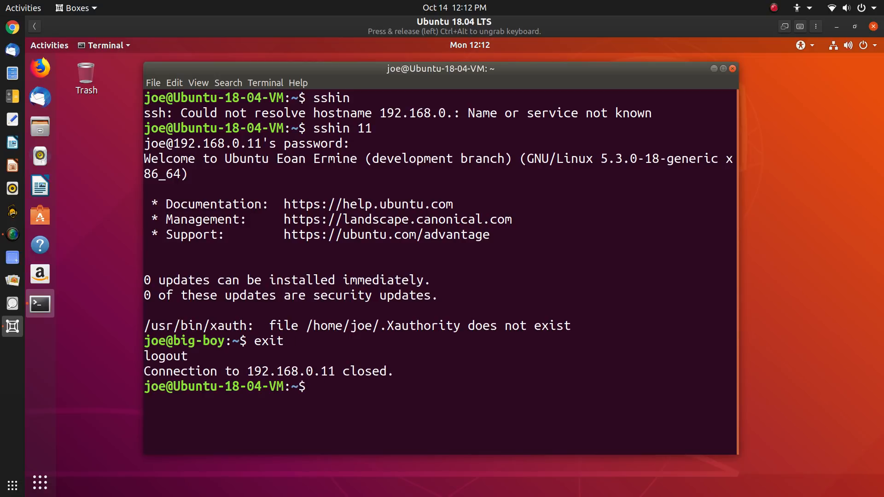
Connect by sftp to 192.168.0.11 and enter the password
text(ssh)
key(BackSpace)
key(BackSpace)
key(BackSpace)
text(sftpin)
key(BackSpace)
key(BackSpace)
key(BackSpace)
key(BackSpace)
key(BackSpace)
key(BackSpace)
text(sftp 192.16)
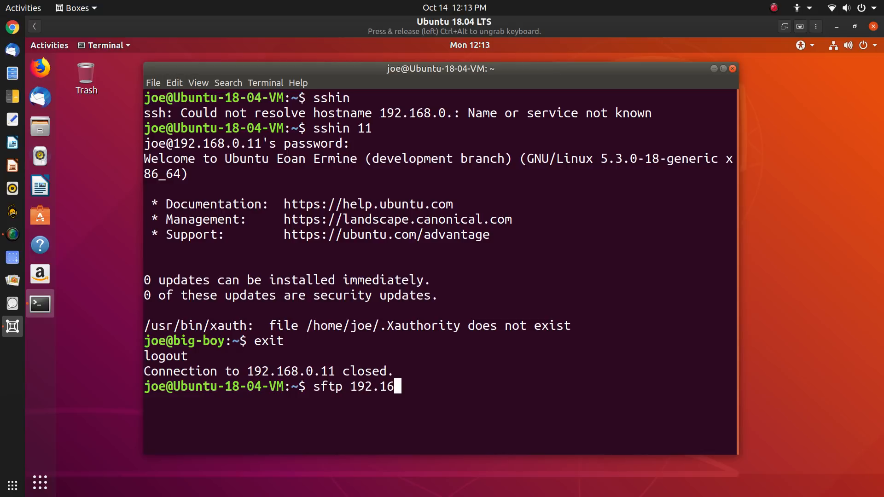
text(8./)
key(BackSpace)
text(0.11)
key(Return)
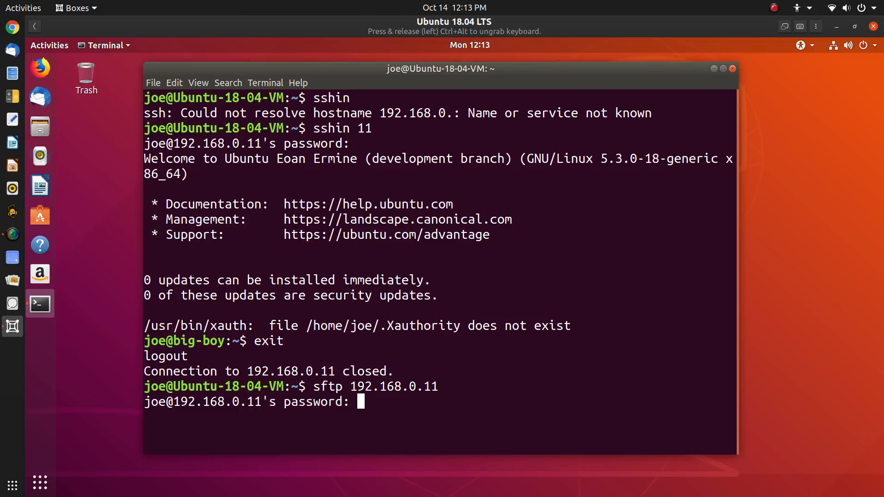
key(Return)
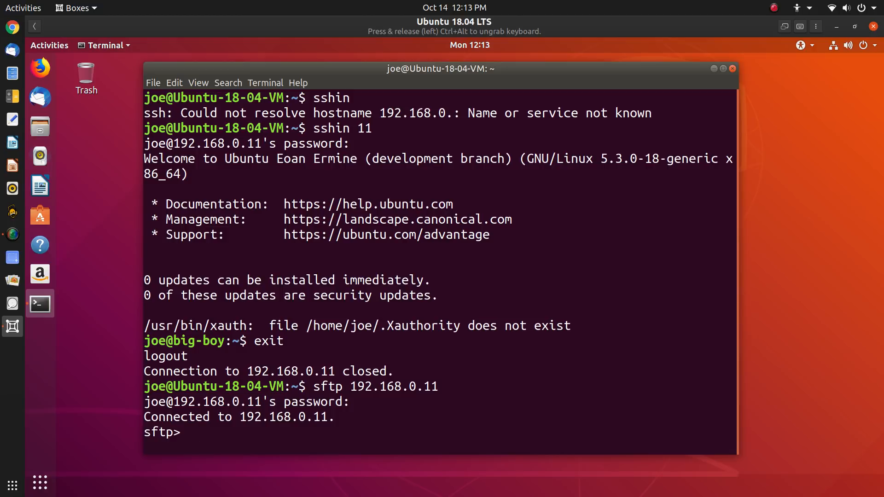
Download bin/nr at the sftp prompt and exit the session
text(get bin/nr)
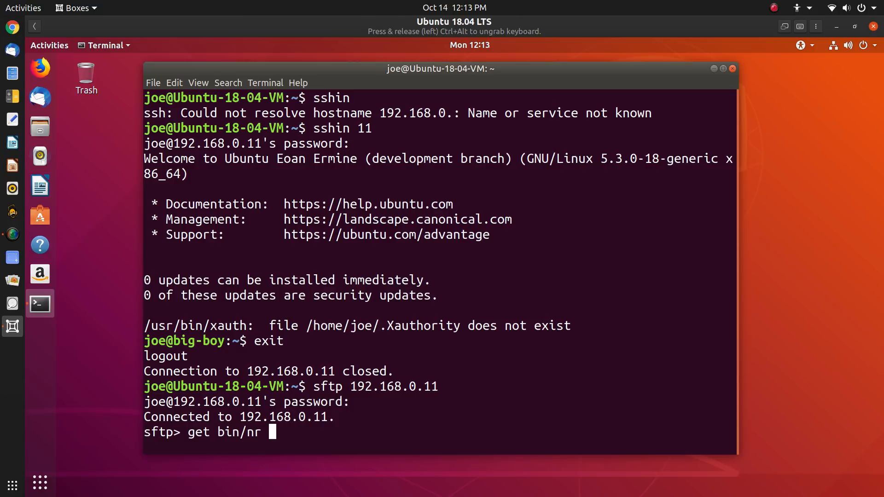
key(Return)
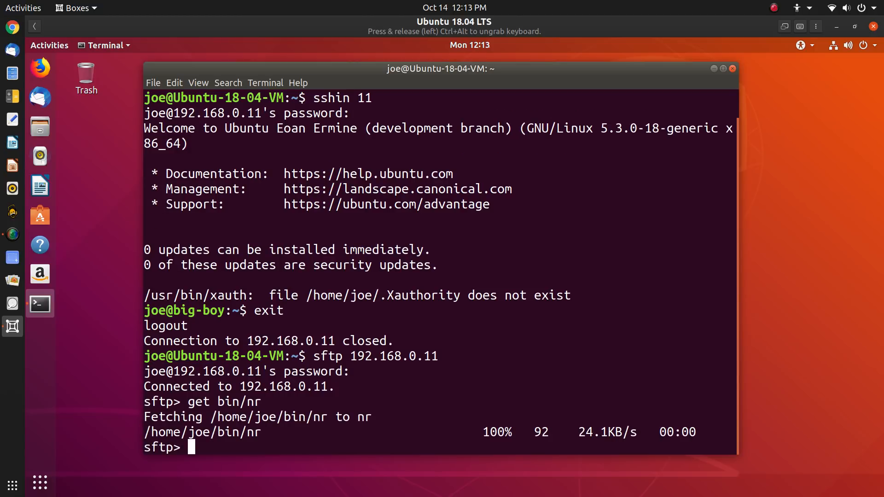
text(exit)
key(Return)
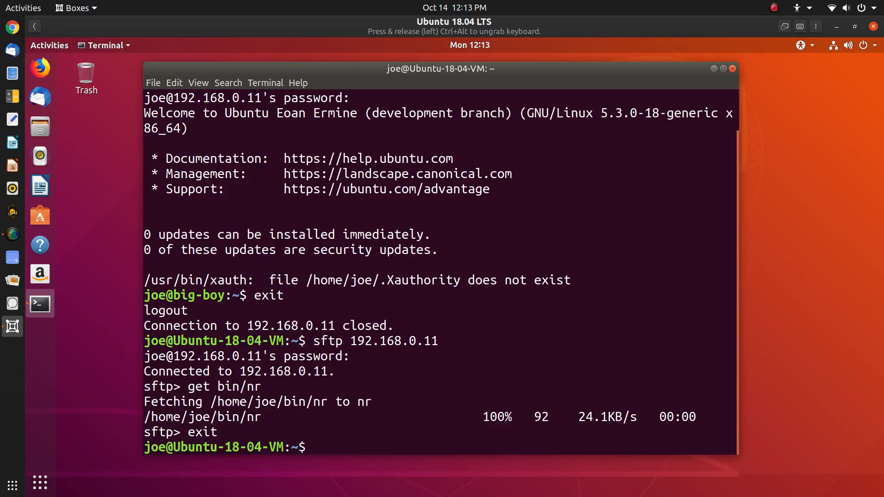
text(ssh)
Clear the screen, ssh into 192.168.0.11, log out, and clear the screen again
key(ctrl+l)
text(1912)
key(BackSpace)
key(BackSpace)
key(BackSpace)
key(BackSpace)
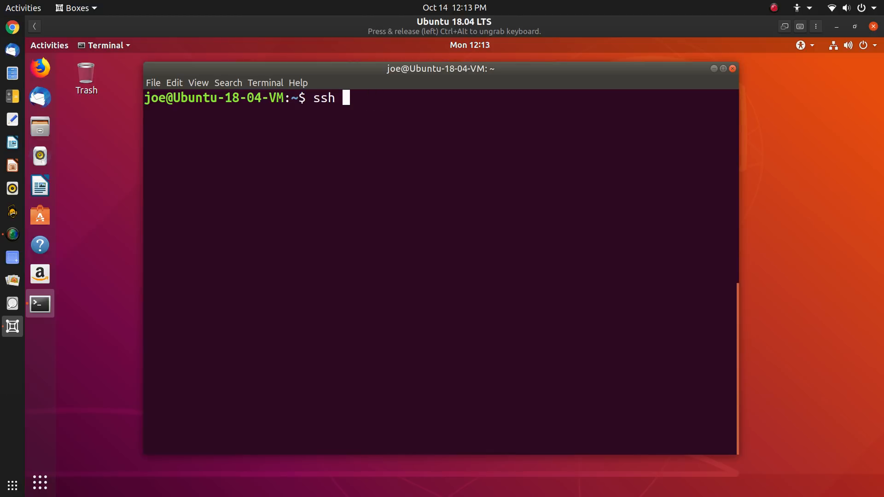
text(192.168..)
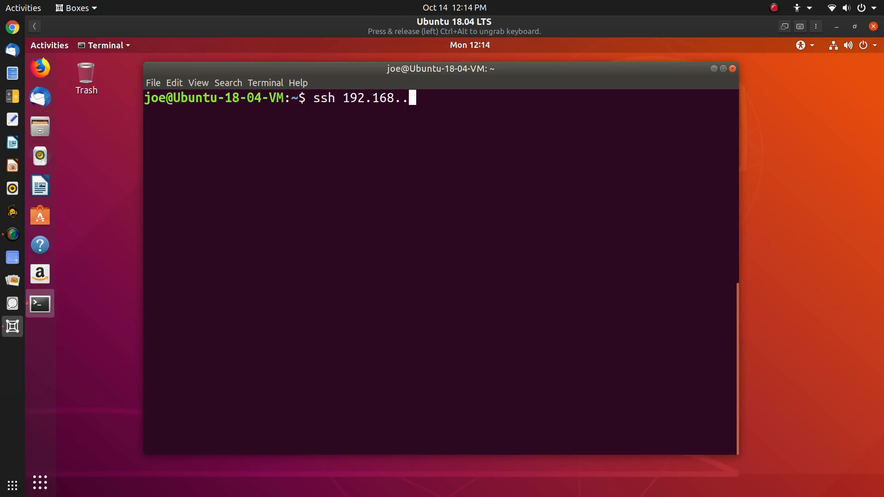
text(11)
key(BackSpace)
key(BackSpace)
key(BackSpace)
key(BackSpace)
text(.0.11)
key(Return)
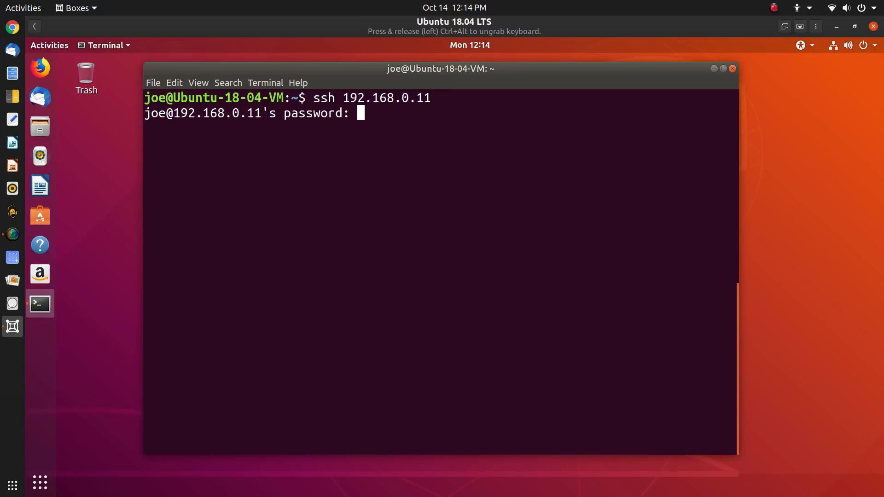
key(Return)
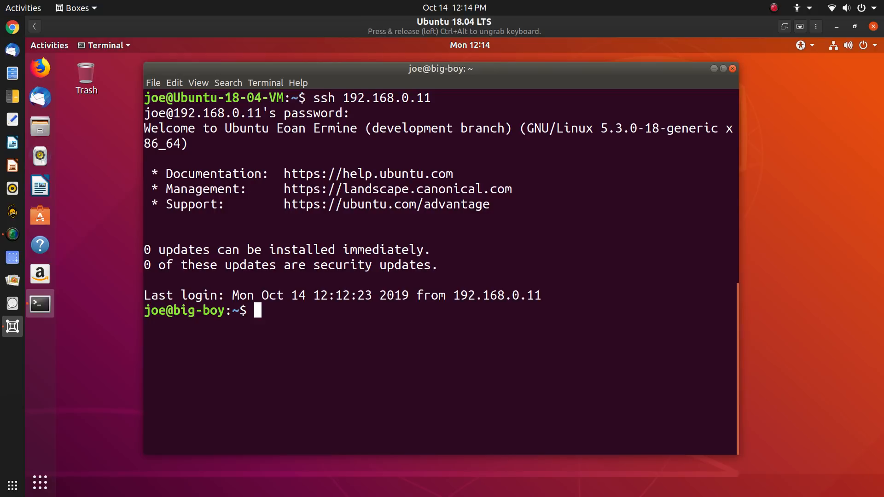
text(exit)
key(Return)
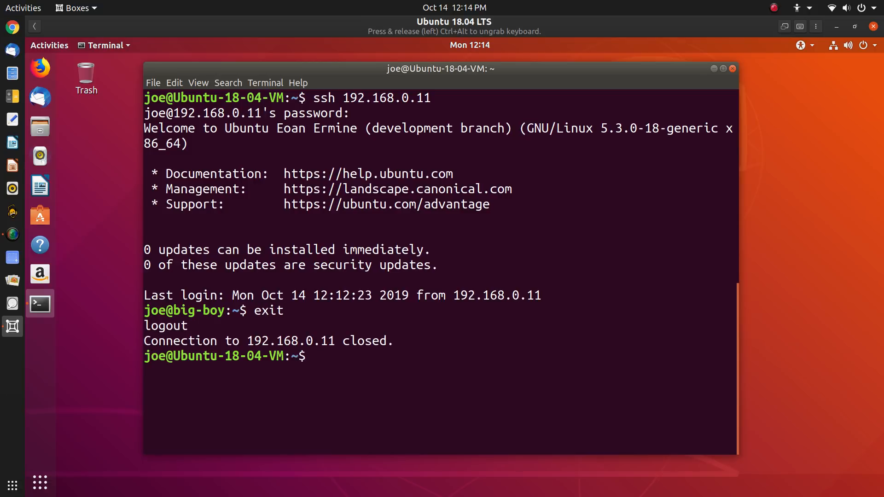
key(ctrl+l)
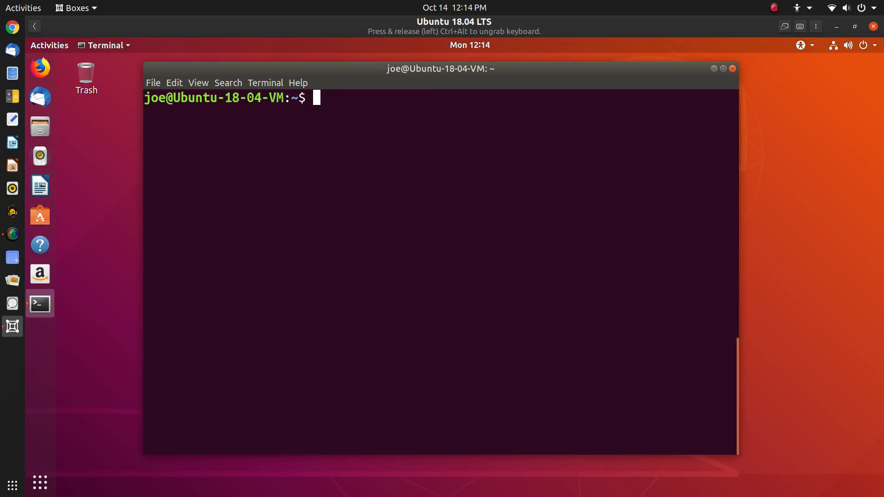
View the bin/sshin script with less, briefly selecting its ssh line, then quit
text(ls)
key(BackSpace)
text(ess bin/sshin)
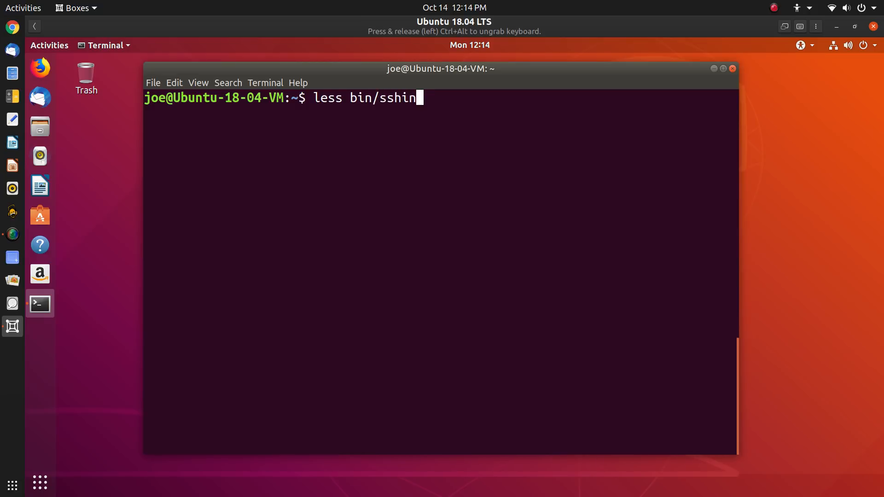
key(Return)
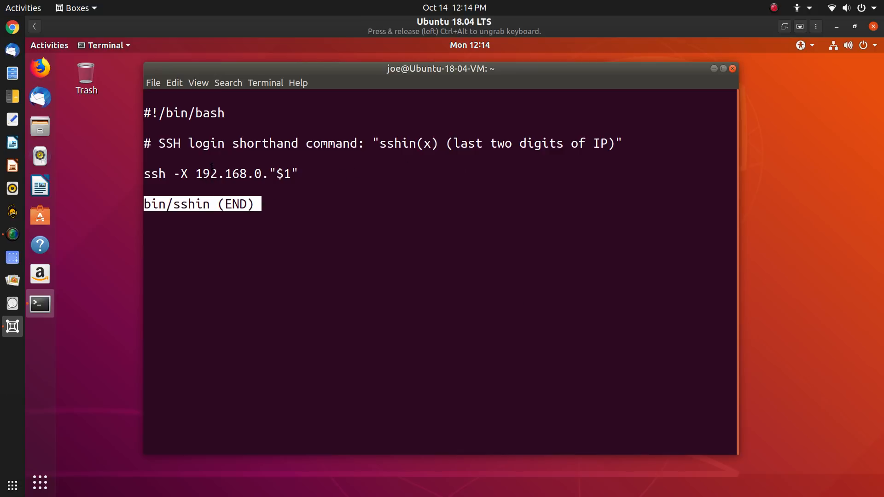
drag(205, 173, 143, 173)
click(341, 161)
key(q)
Recall the less command and edit its file name to view another script
key(Up)
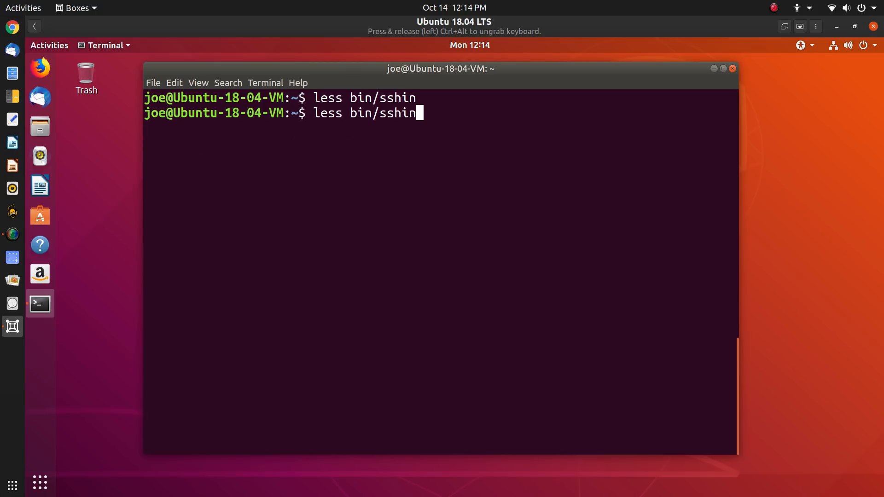
key(BackSpace)
key(BackSpace)
key(BackSpace)
key(BackSpace)
text(fyin)
key(BackSpace)
key(BackSpace)
key(BackSpace)
View the bin/sftpin shorthand script with less
text(tpn)
key(BackSpace)
text(in)
key(Return)
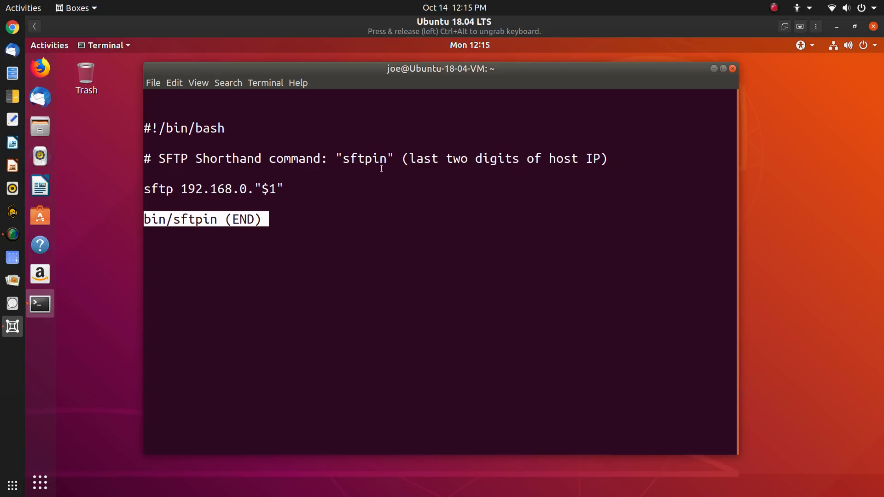
Select part of the sftp command line, quit less, and exit the guest terminal
drag(292, 192, 165, 183)
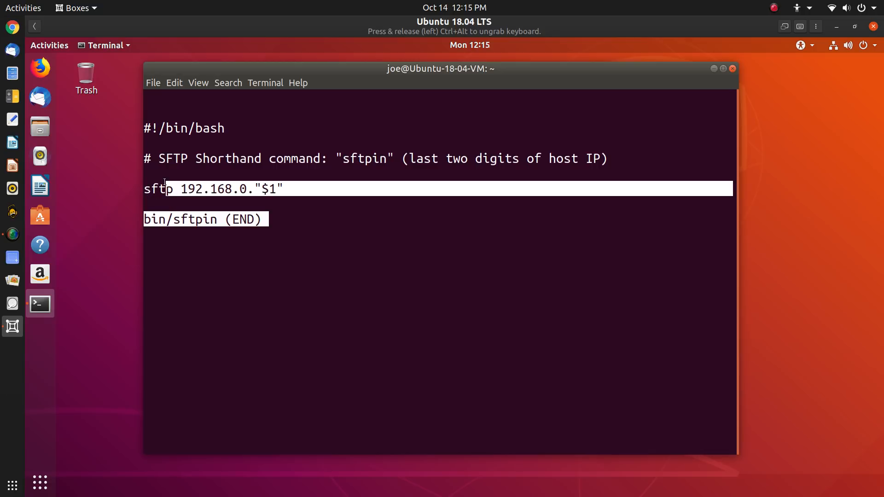
click(508, 222)
key(q)
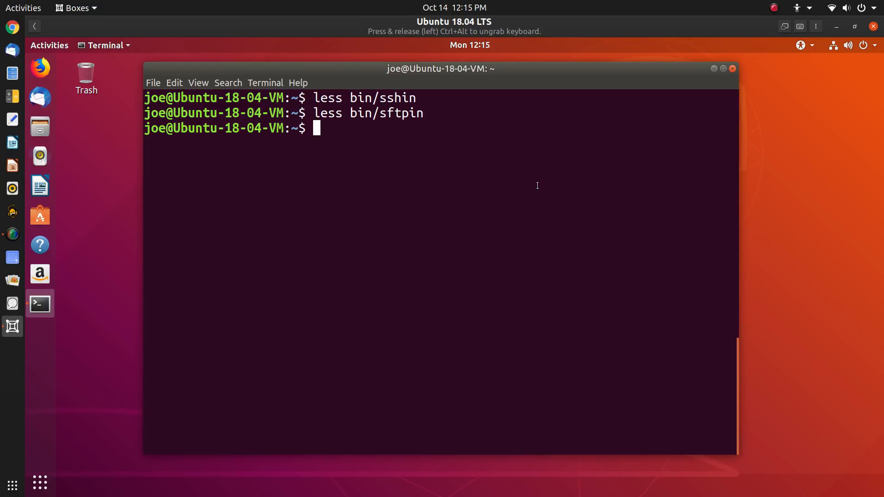
text(exit)
key(Return)
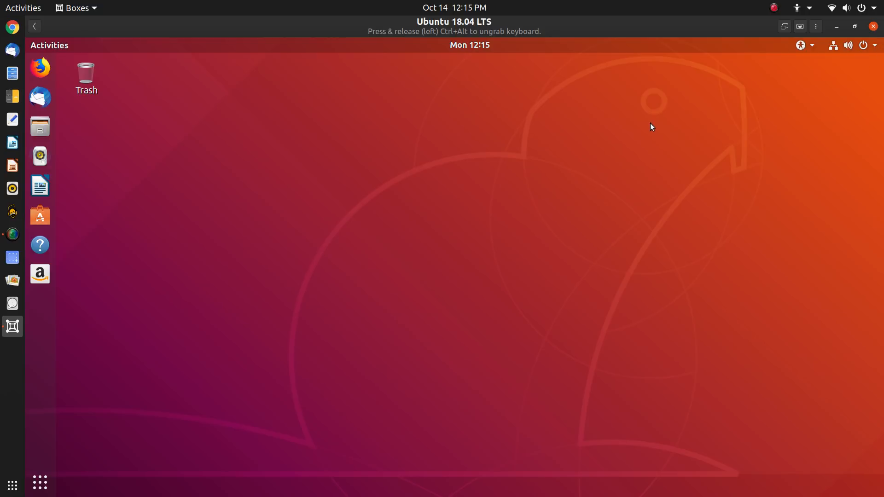
Power off the Ubuntu 18.04 LTS guest from its system menu
click(874, 45)
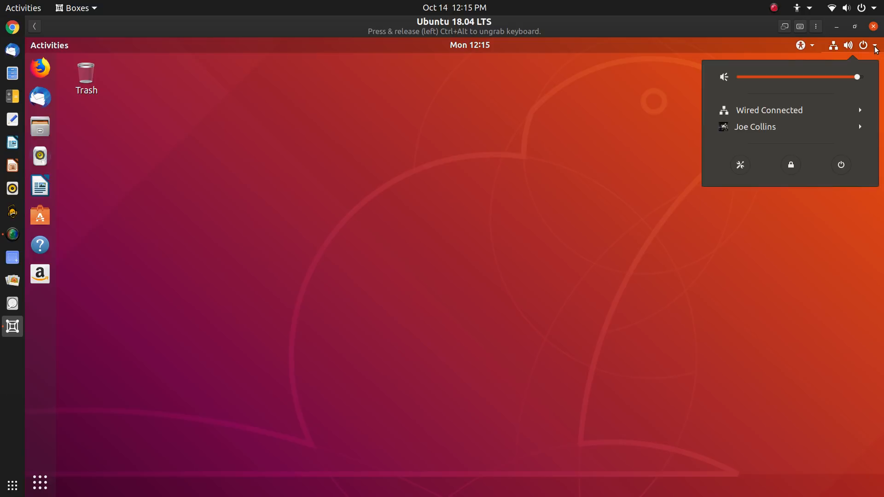
click(841, 165)
click(544, 303)
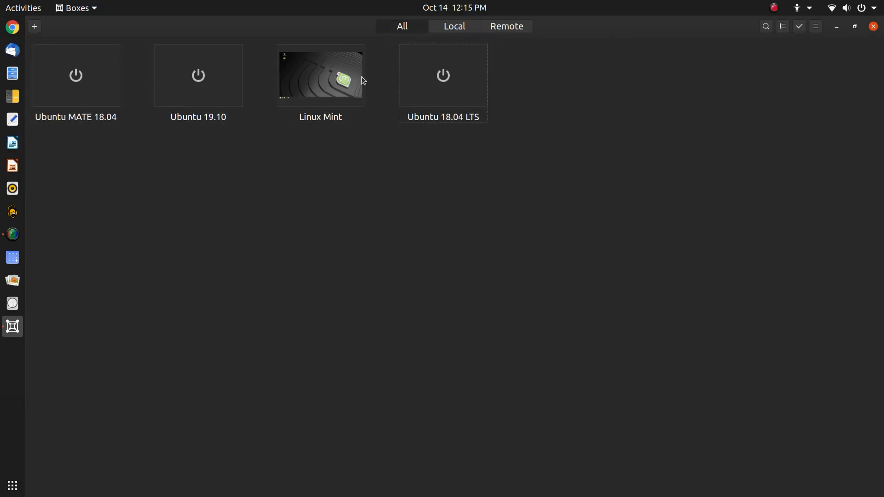
Relaunch Boxes, connect to Linux Mint, and shut it down via Menu > Quit > Shut Down
click(346, 93)
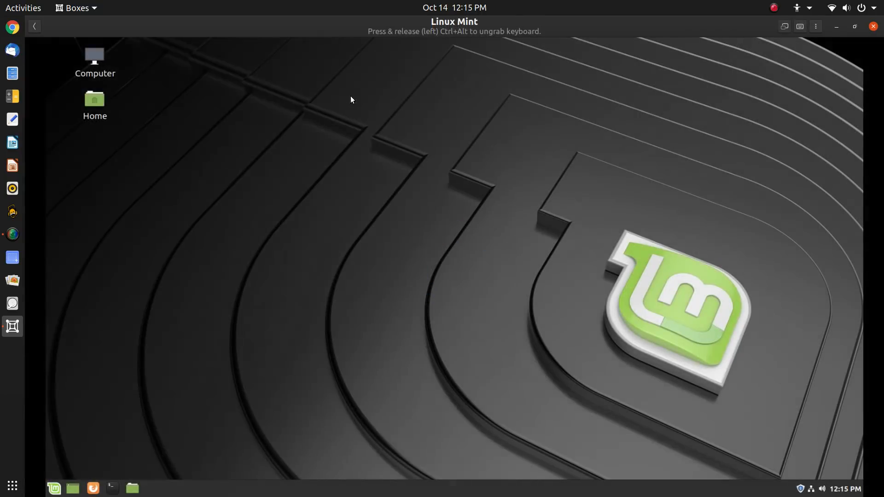
click(872, 28)
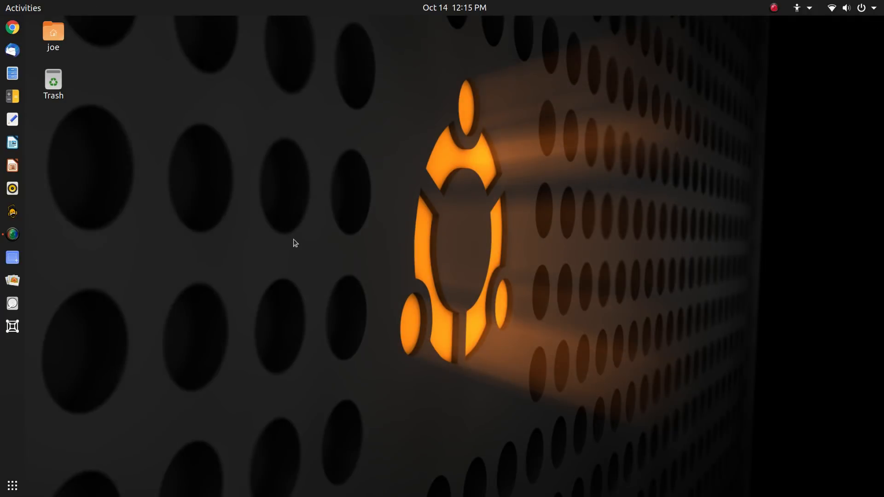
click(11, 338)
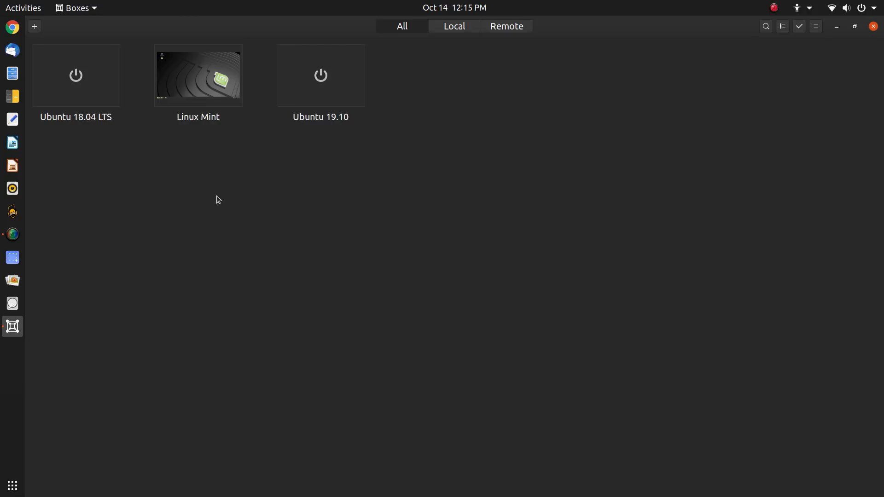
click(220, 68)
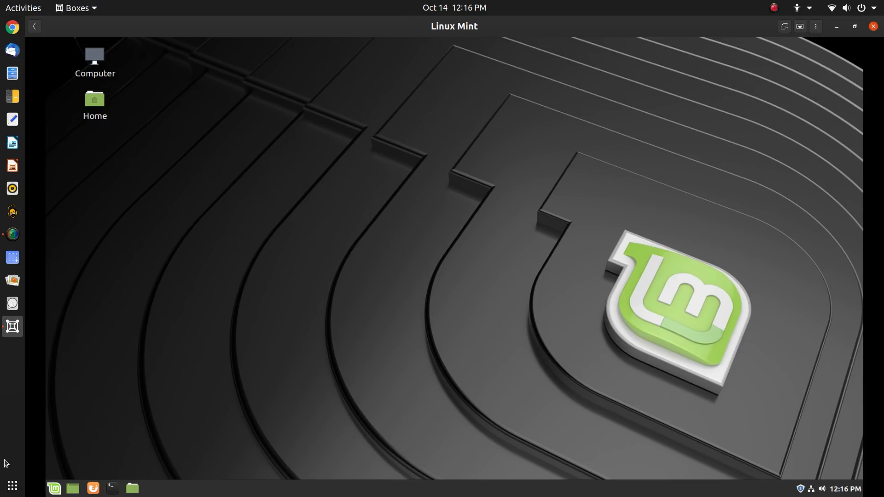
click(48, 494)
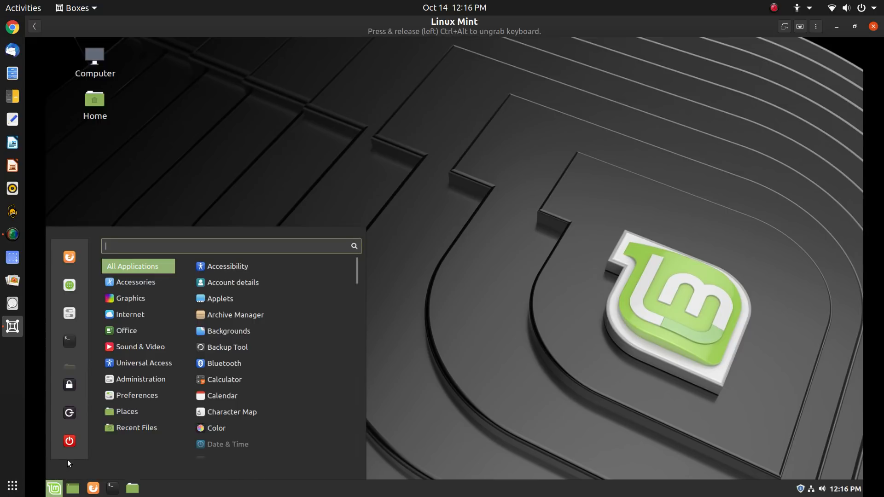
click(63, 449)
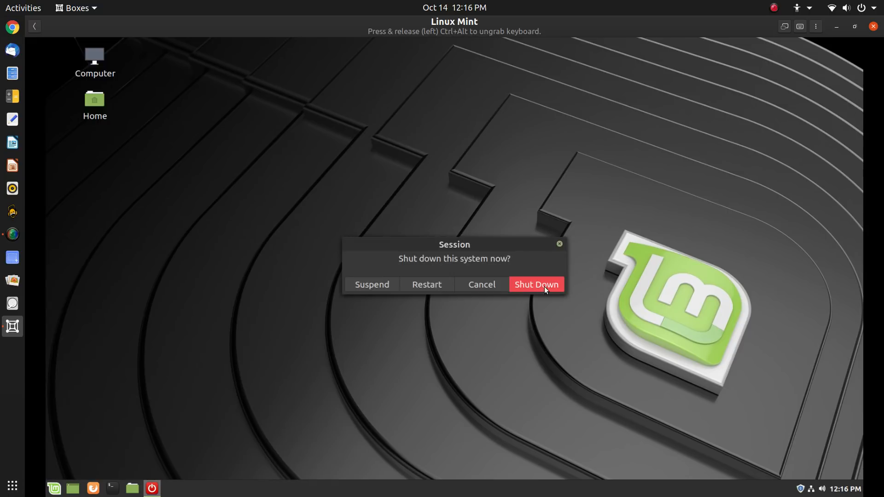
click(543, 286)
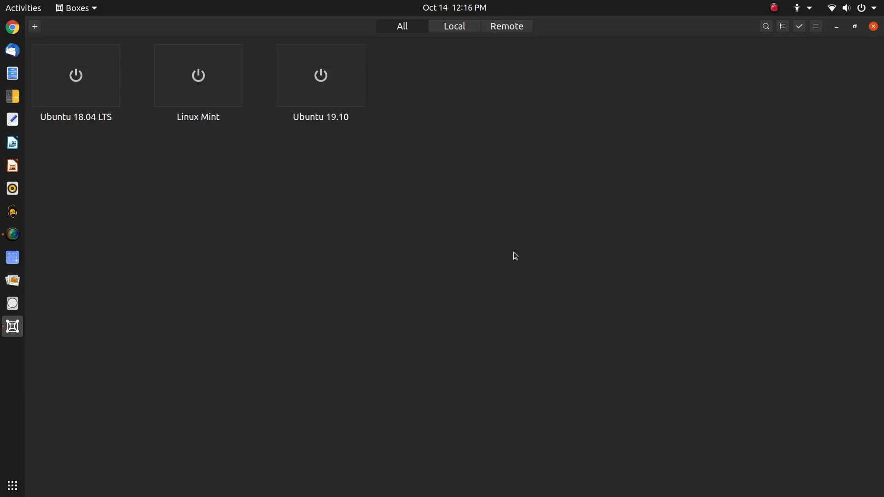
Dismiss the add-box options and close GNOME Boxes
click(36, 32)
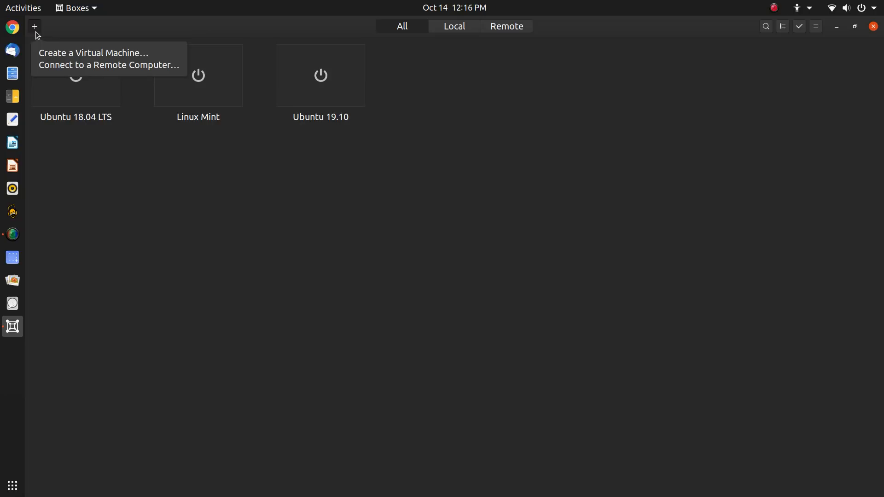
click(35, 31)
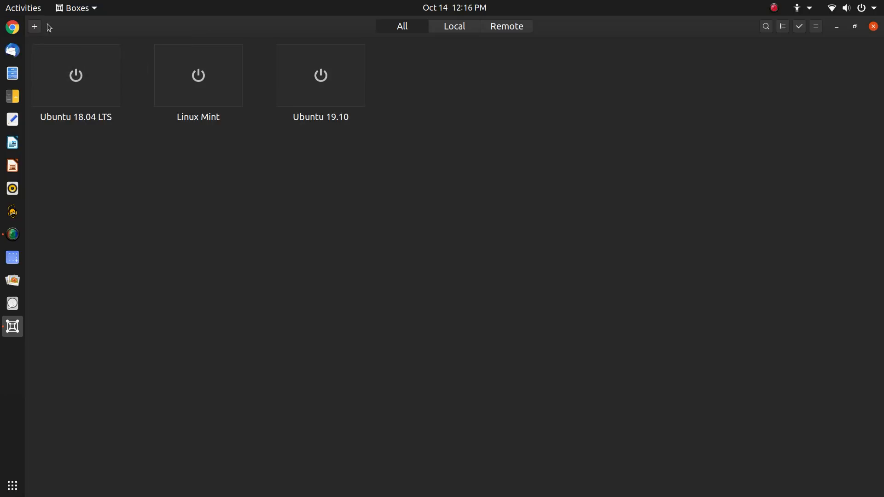
click(873, 26)
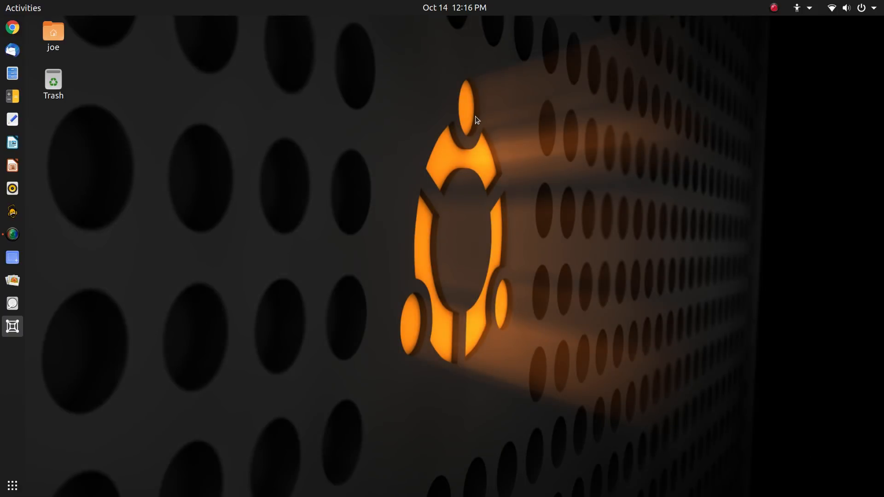
Open a terminal with enlarged text and start Midnight Commander (mc)
key(ctrl+alt+t)
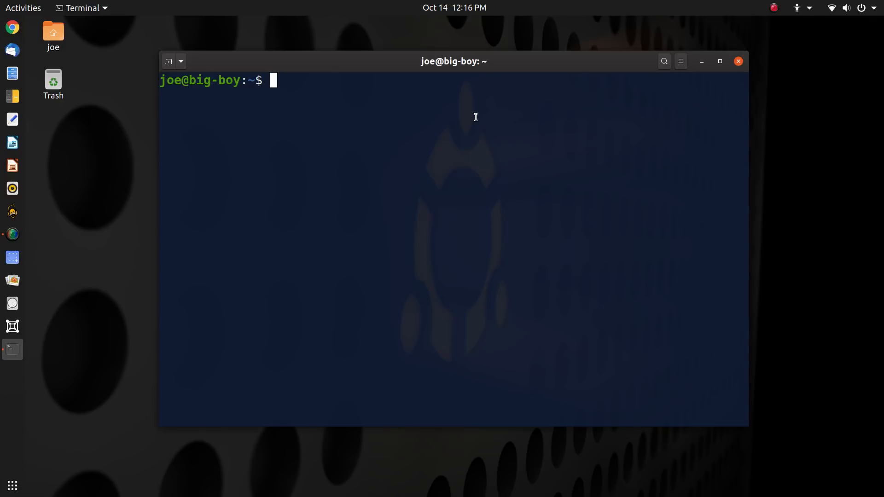
key(ctrl+plus)
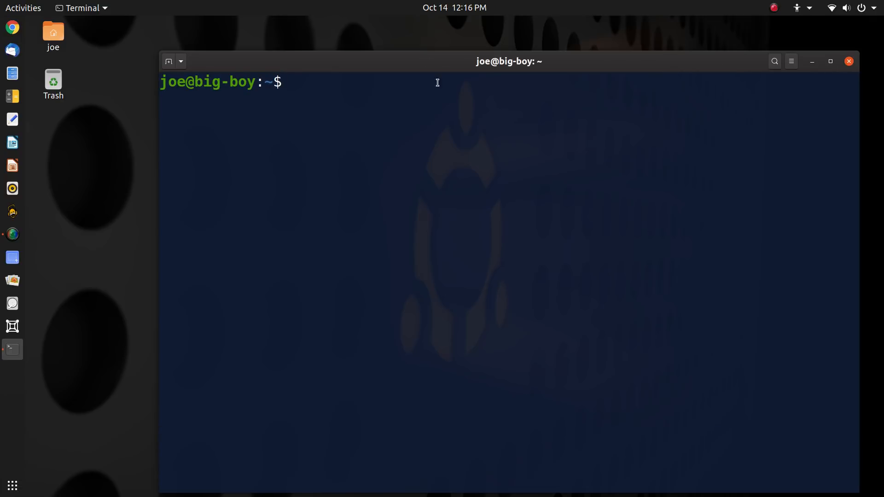
drag(429, 62, 385, 40)
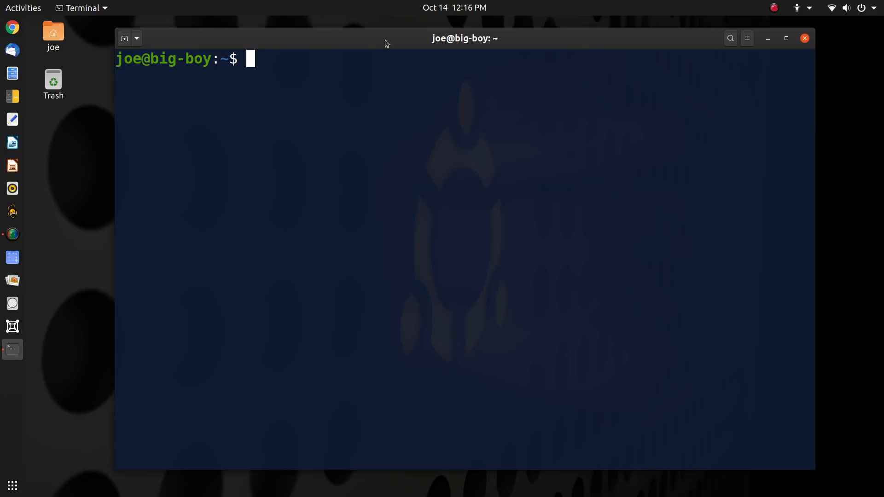
text(mc)
key(Return)
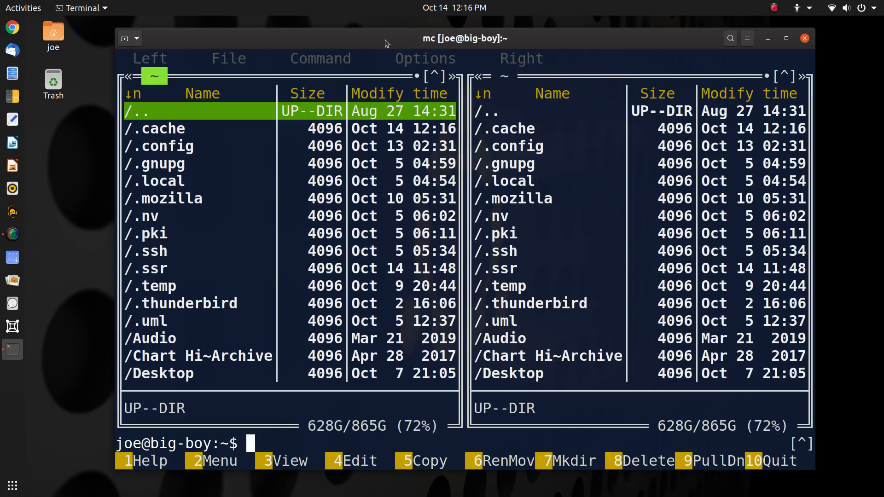
Navigate to ~/.local/share/gnome-boxes/images in Midnight Commander
key(Down)
key(Down)
key(Down)
key(Down)
key(Return)
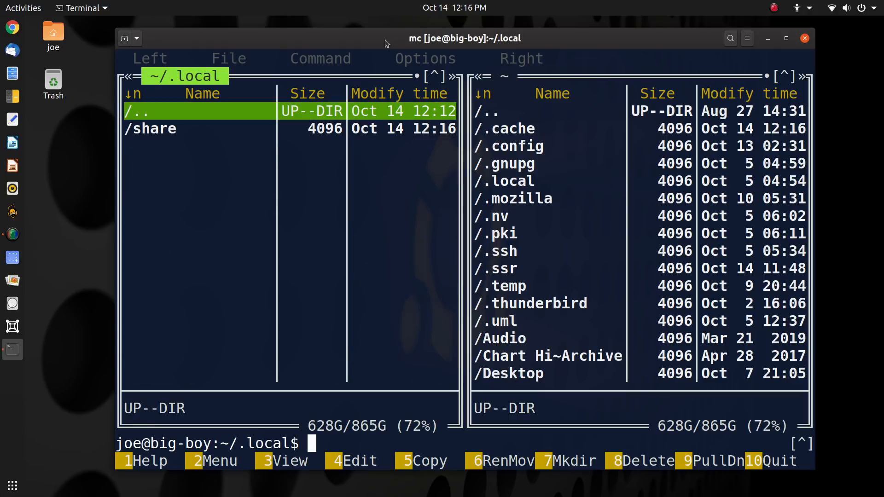
key(Down)
key(Return)
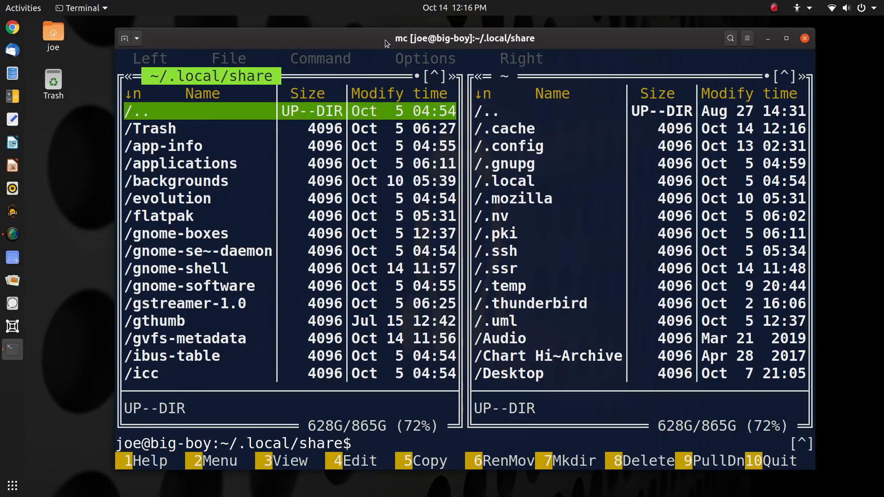
key(Down)
key(Down)
key(Down)
key(Down)
key(Down)
key(Down)
key(Down)
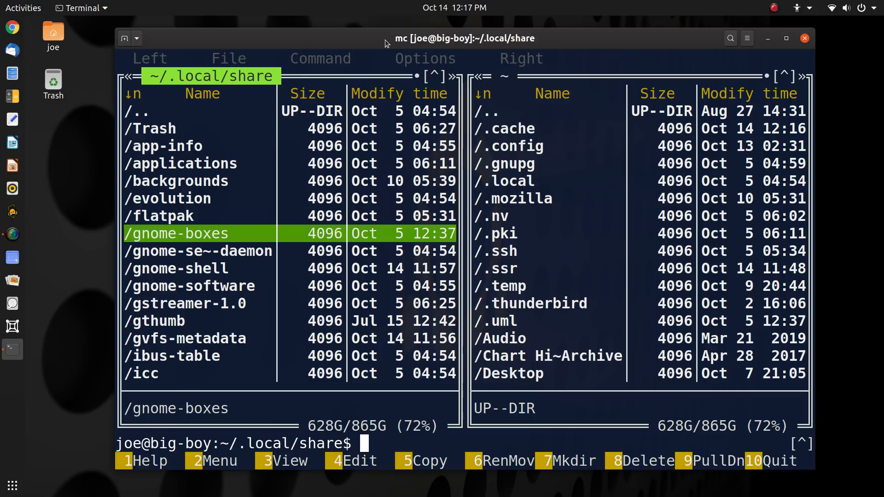
key(Return)
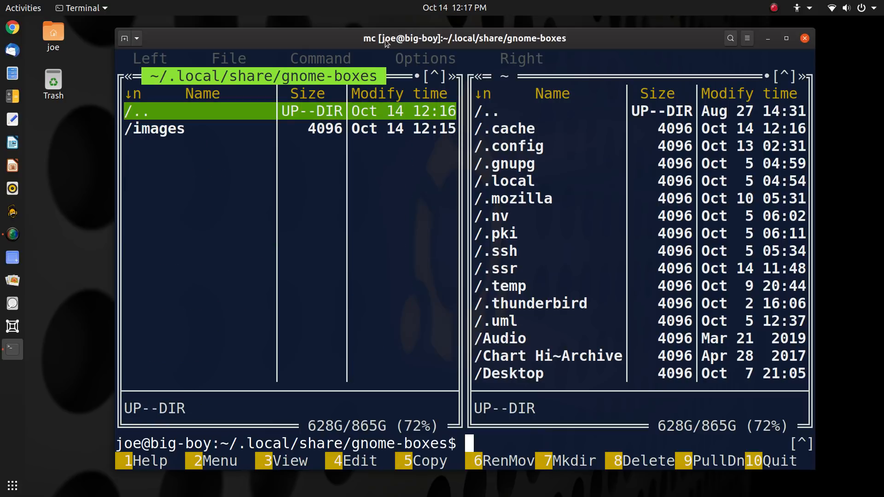
key(Down)
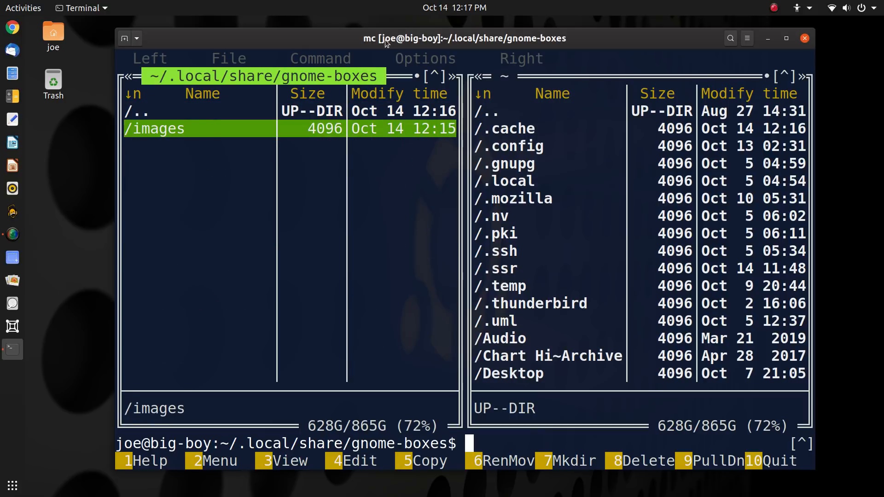
key(Return)
Browse the VM disk images, including boxes-unknown-3 and ubuntu18.04
key(Down)
key(Down)
key(Down)
key(Up)
key(Up)
key(Up)
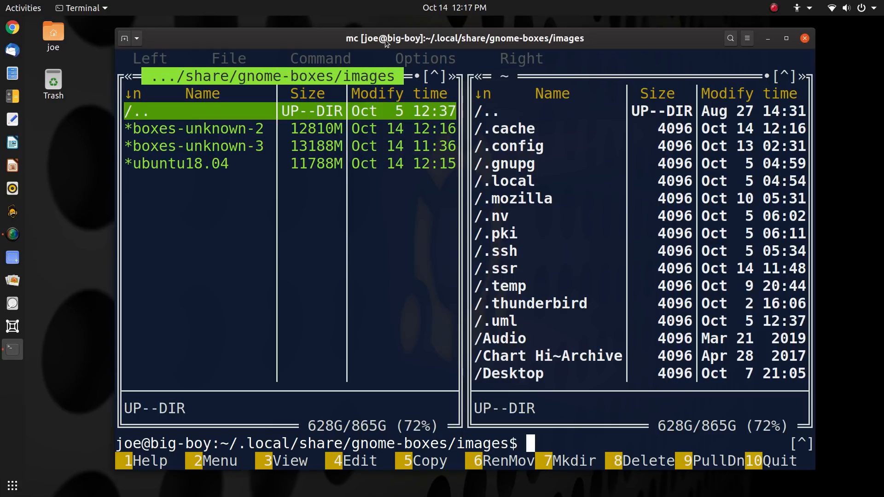
key(Down)
key(Down)
key(Up)
key(Up)
key(Down)
key(Down)
key(Down)
key(Up)
key(Up)
key(Up)
Quit Midnight Commander, close the terminal, and relaunch GNOME Boxes
click(776, 464)
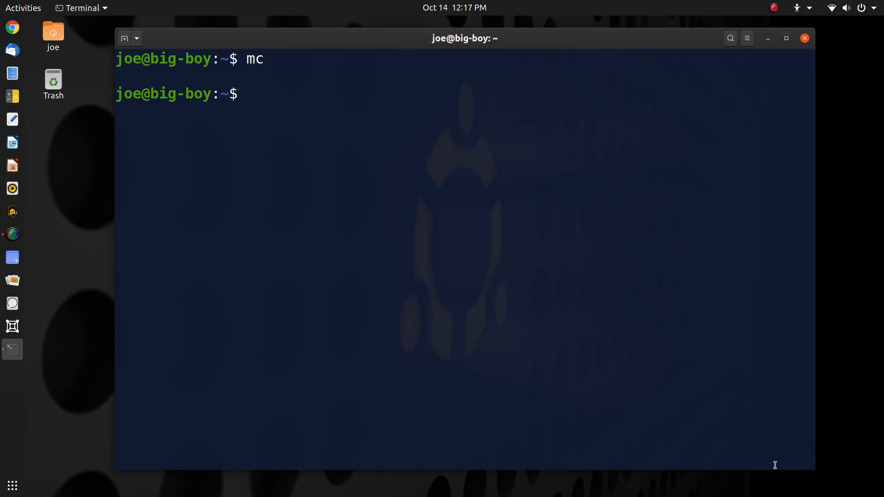
click(806, 41)
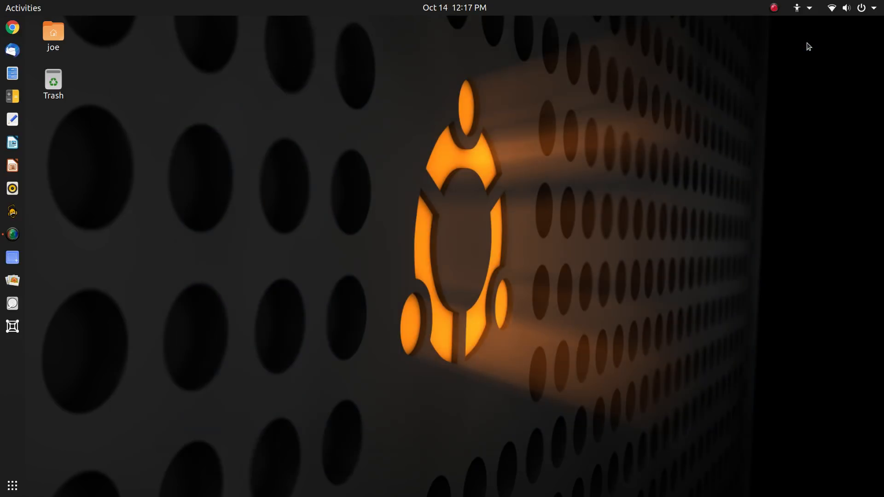
click(14, 326)
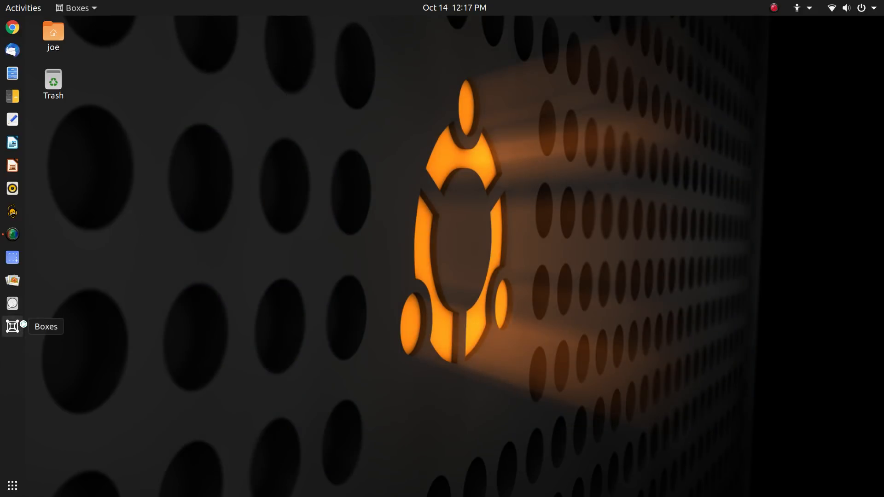